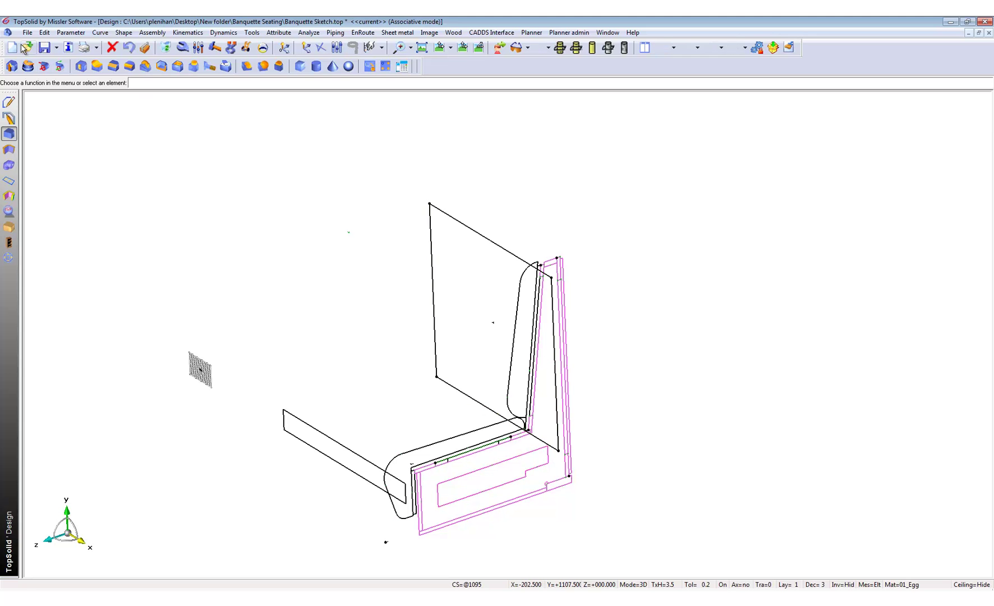
Step: Extrude the bench frame sketch profiles as solids with a height of 3000 mm
left_click(14, 66)
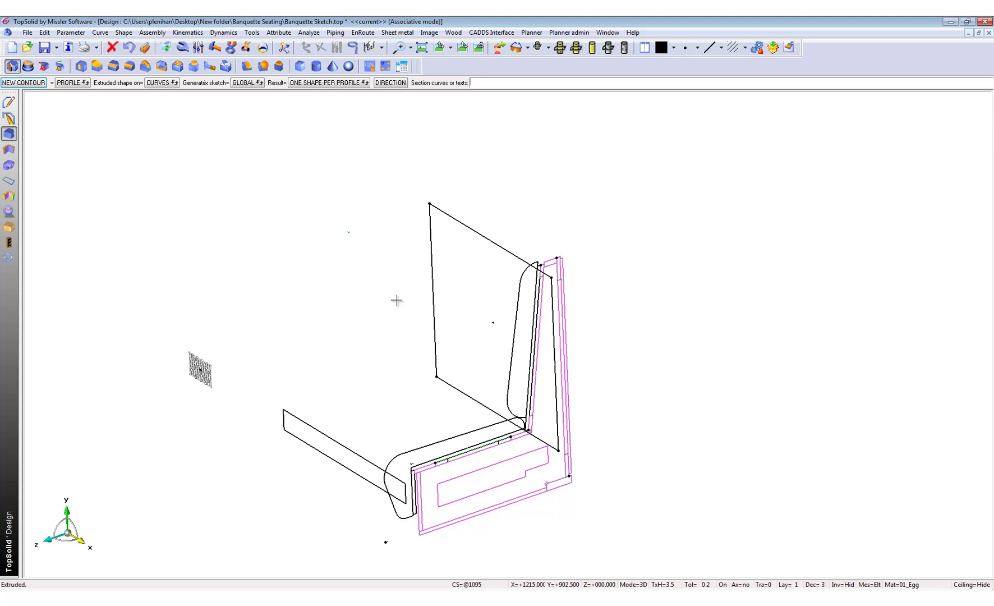
left_click(565, 329)
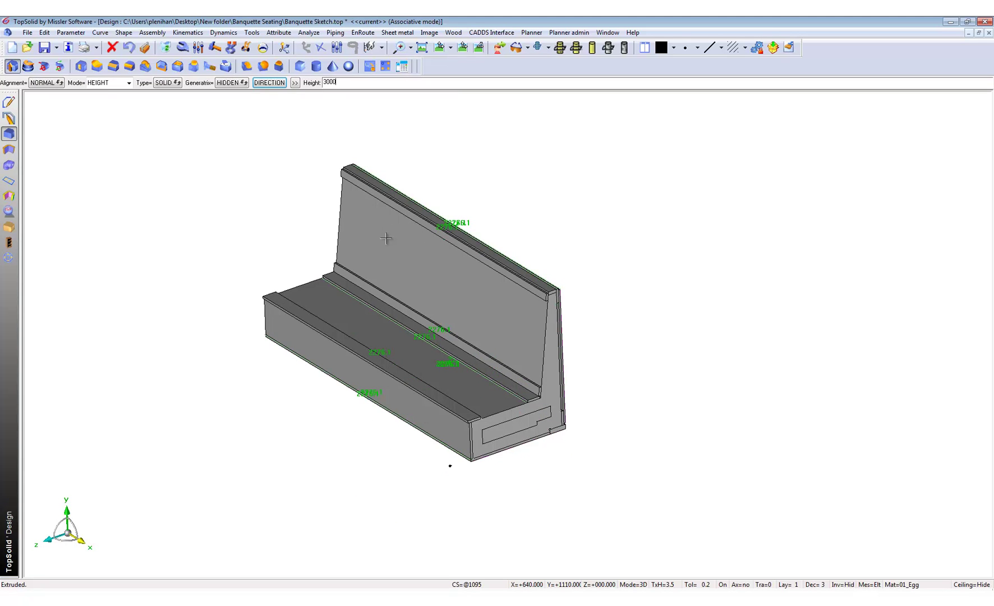
type("3000")
key("Return")
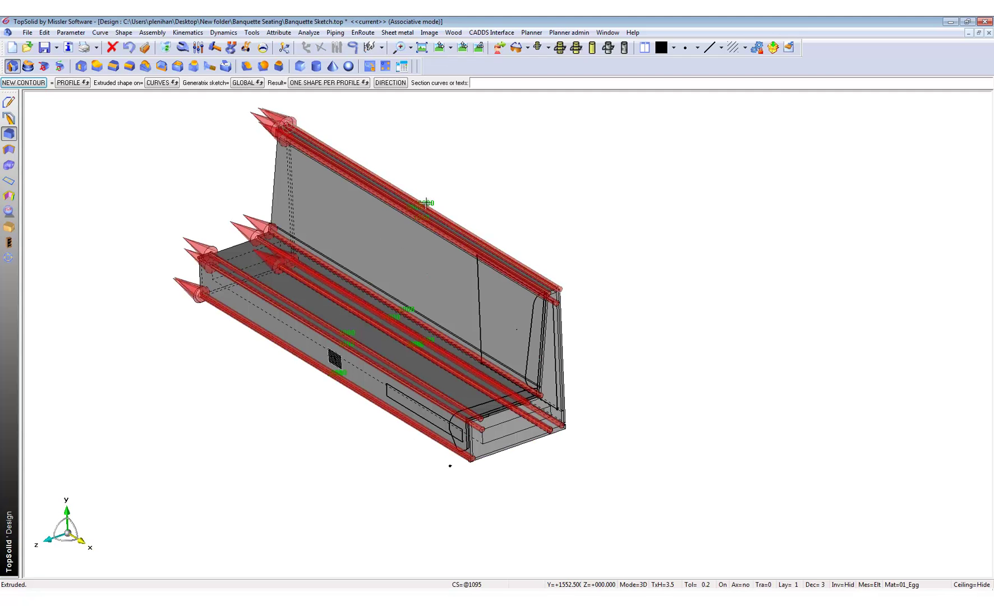
left_click(24, 82)
key("Escape")
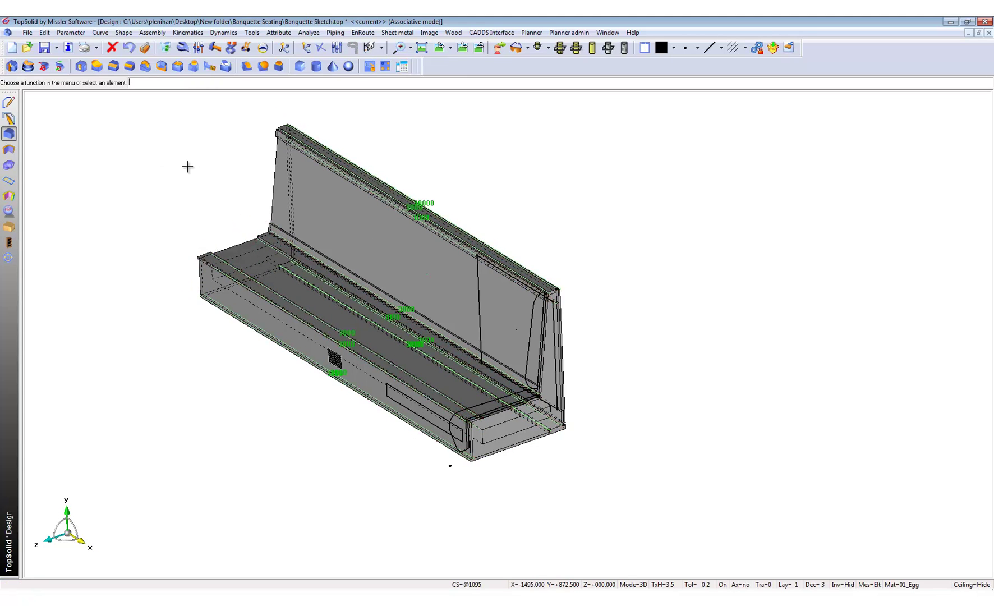
Step: Set the frame's extrusion length parameter to 2500 mm
middle_click_drag(177, 223, 226, 257)
left_click(198, 47)
left_click(473, 235)
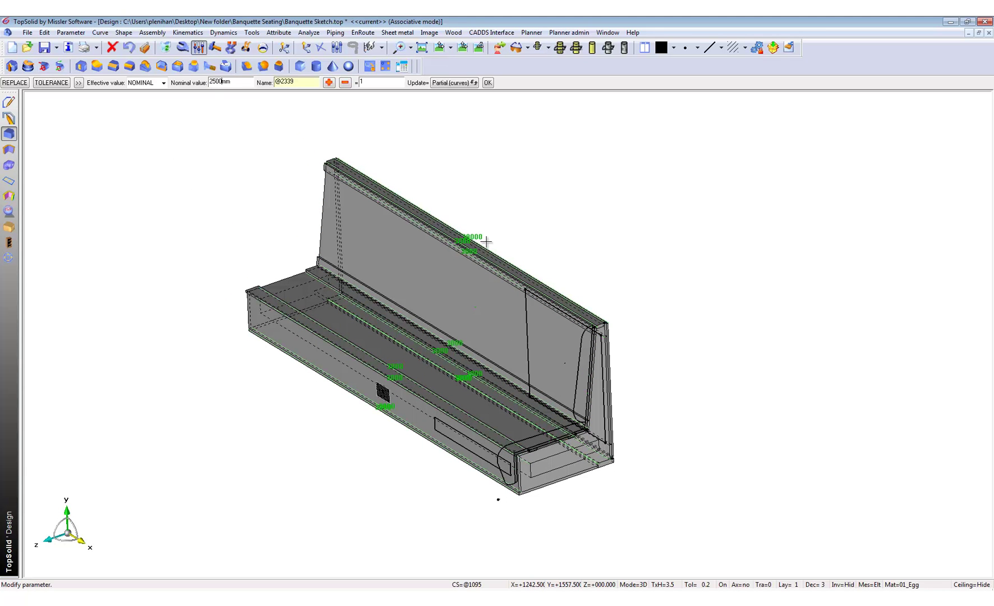
key("Return")
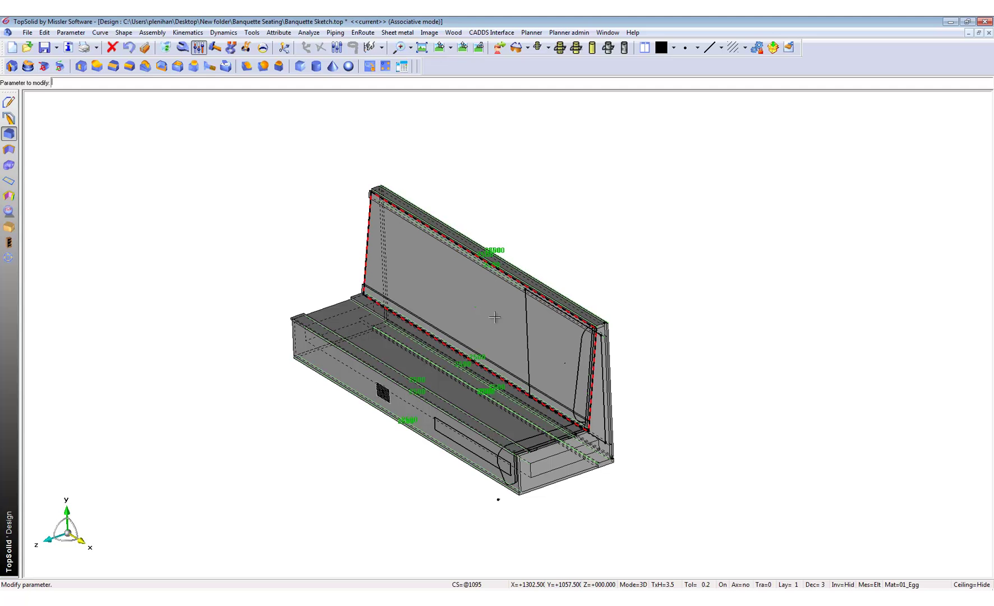
Step: Extrude the seat and backrest cushion profiles, using the frame's existing length parameter as their height
scroll(638, 332, "up", 1)
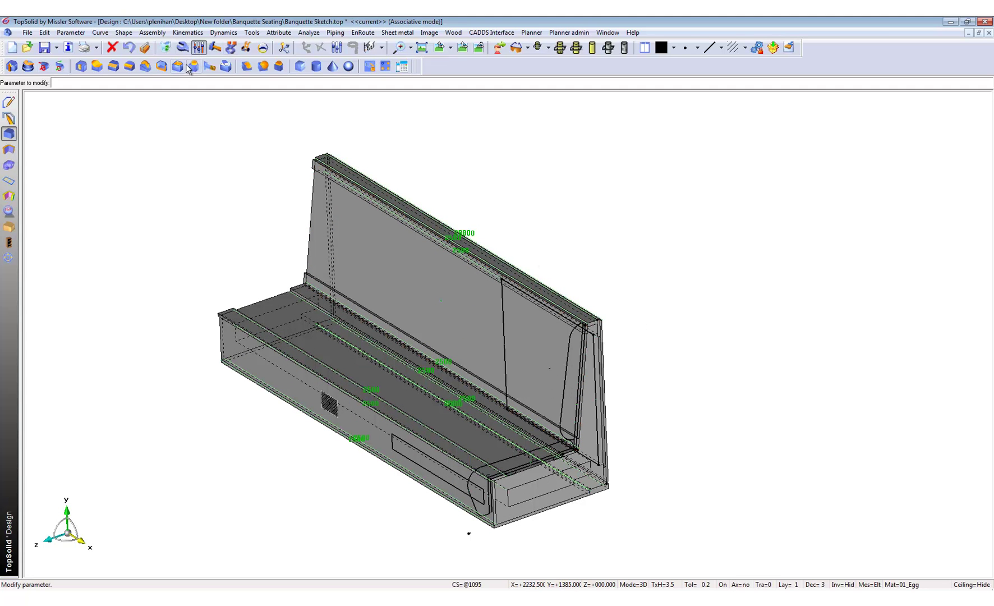
left_click(11, 65)
left_click(565, 377)
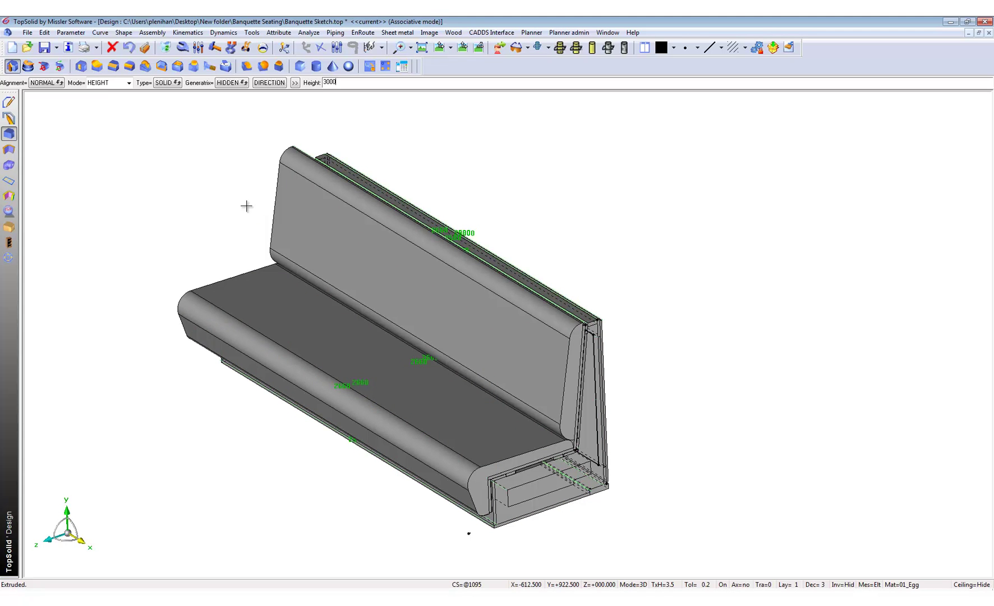
left_click(465, 231)
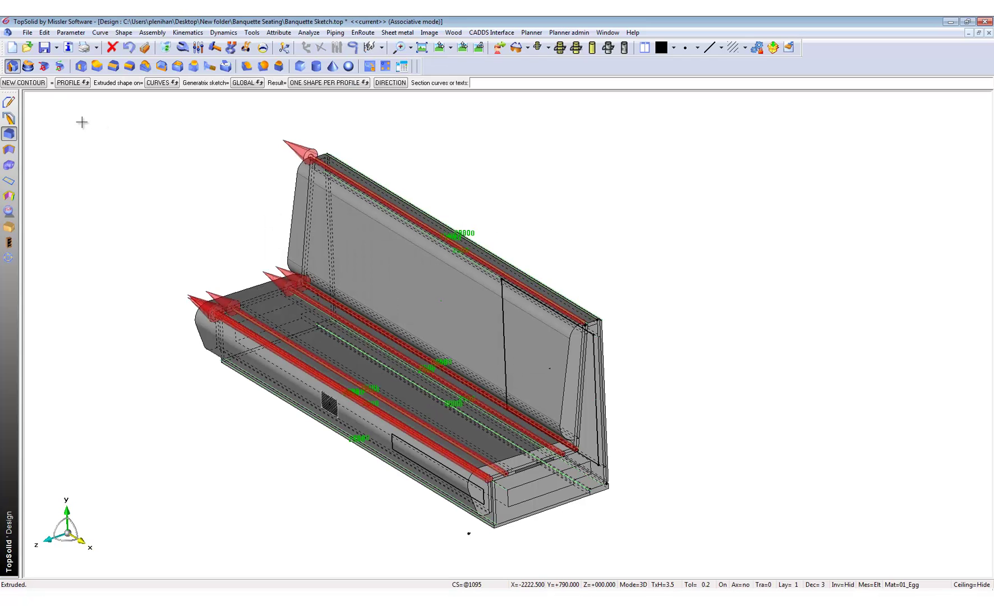
left_click(24, 83)
key("Escape")
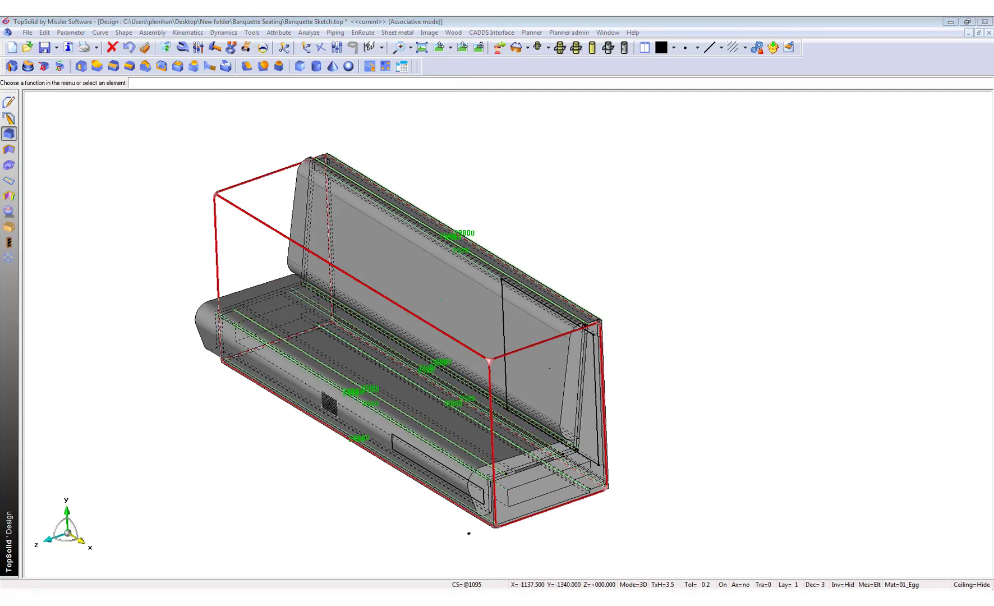
Step: Show only the solids and set the extrusion height of the bench's side panel to 18 mm
middle_click_drag(210, 401, 446, 432)
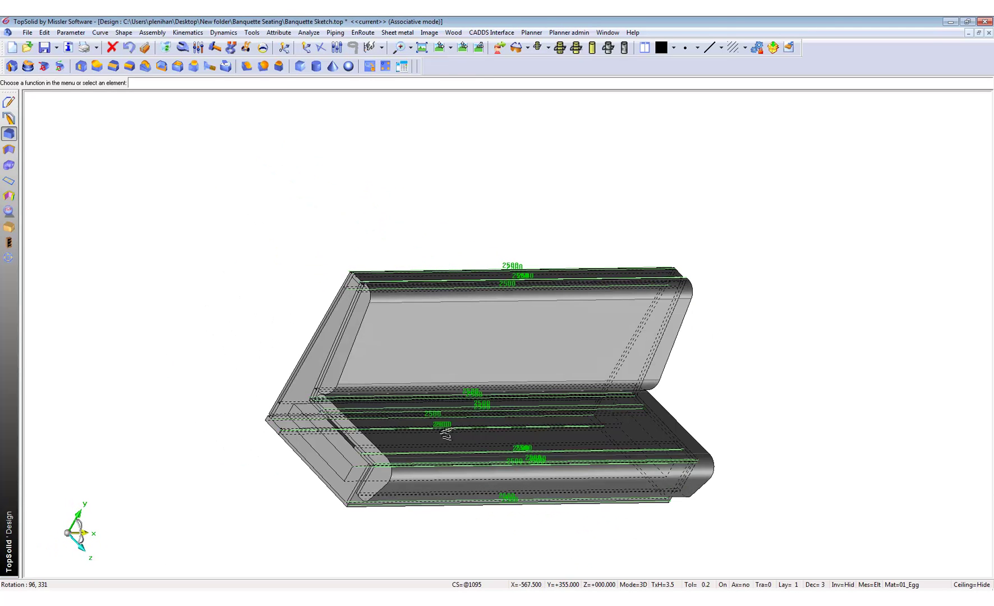
left_click(577, 49)
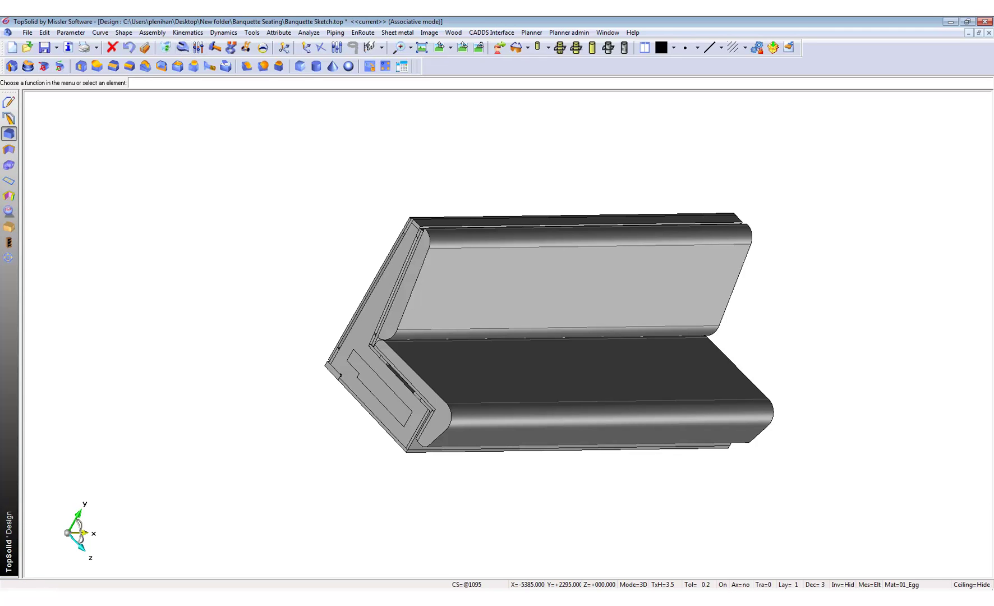
left_click(182, 48)
left_click(392, 381)
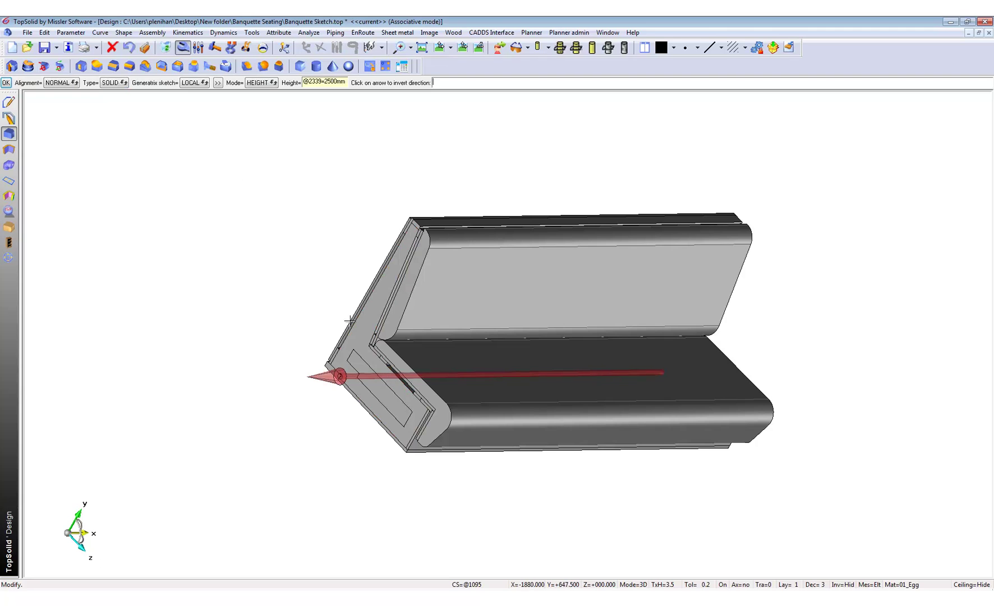
double_click(346, 83)
type("18mm")
key("Return")
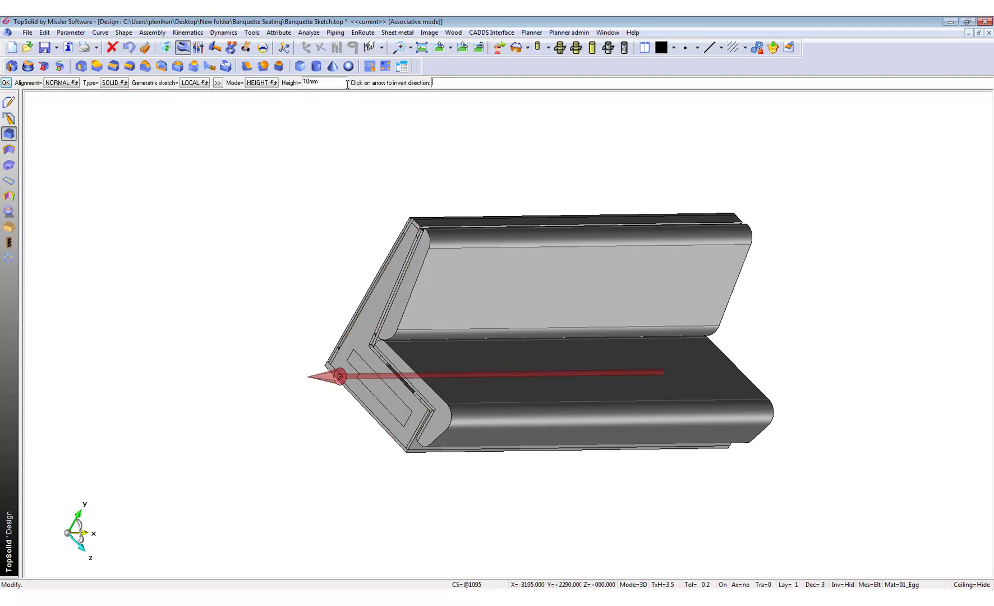
left_click(6, 82)
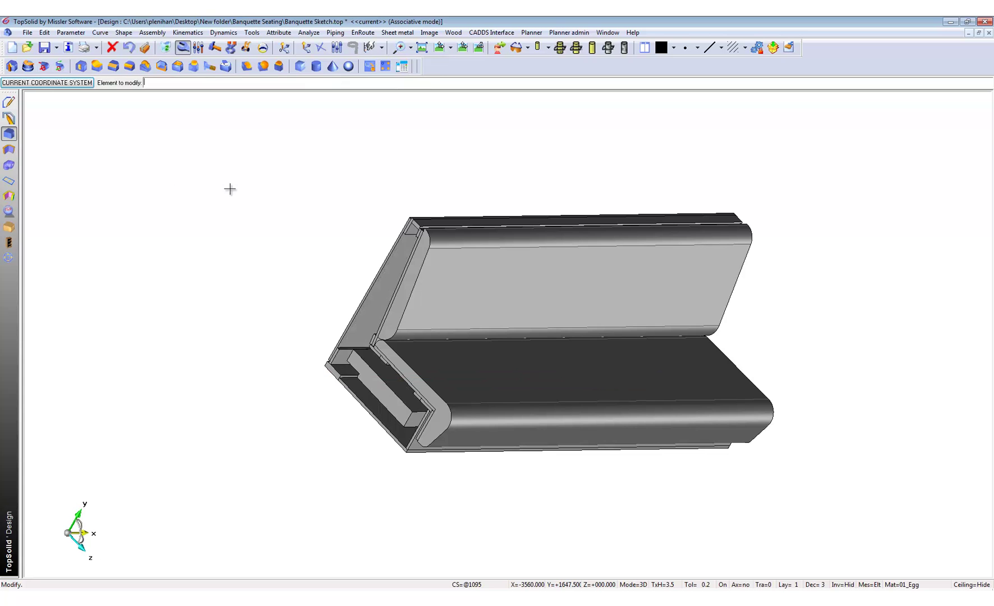
Step: Delete the extruded block that fills the cutout under the seat
left_click(167, 47)
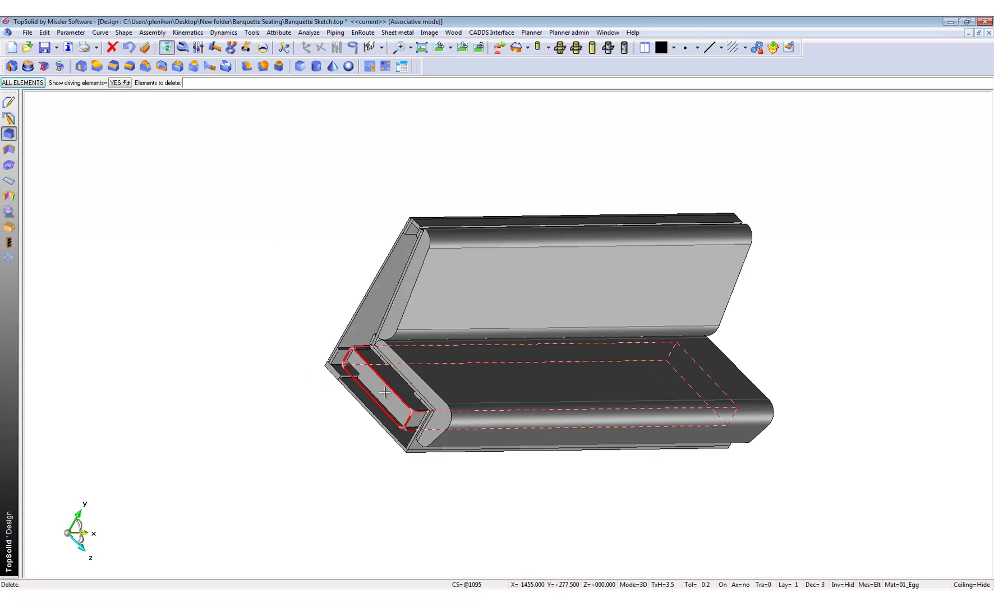
middle_click_drag(603, 414, 441, 404)
middle_click_drag(560, 394, 497, 339)
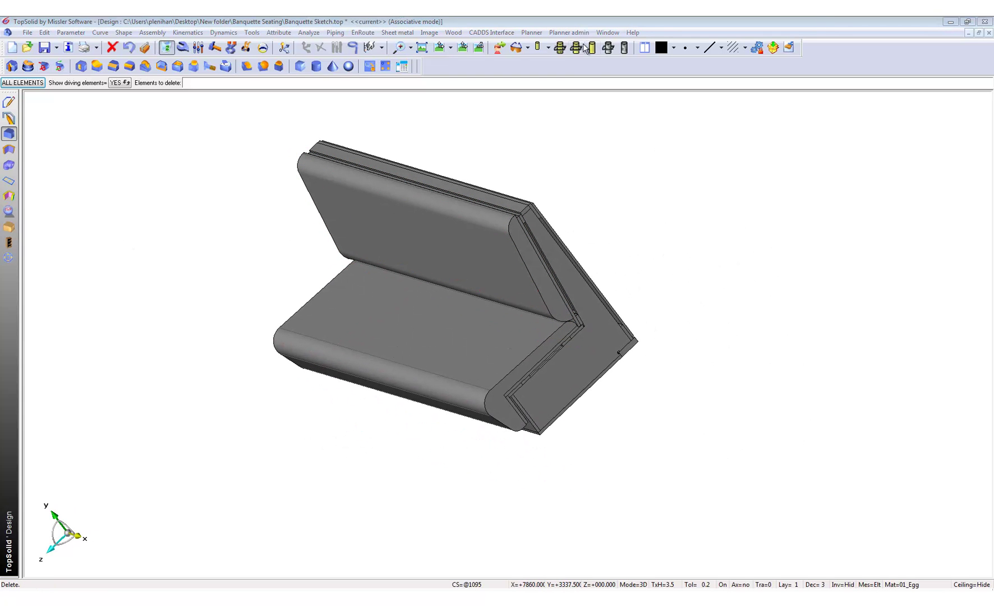
Step: Display the sketches again and saw the side panel with the stepped cutout contour, removing the inner offcut
left_click(561, 47)
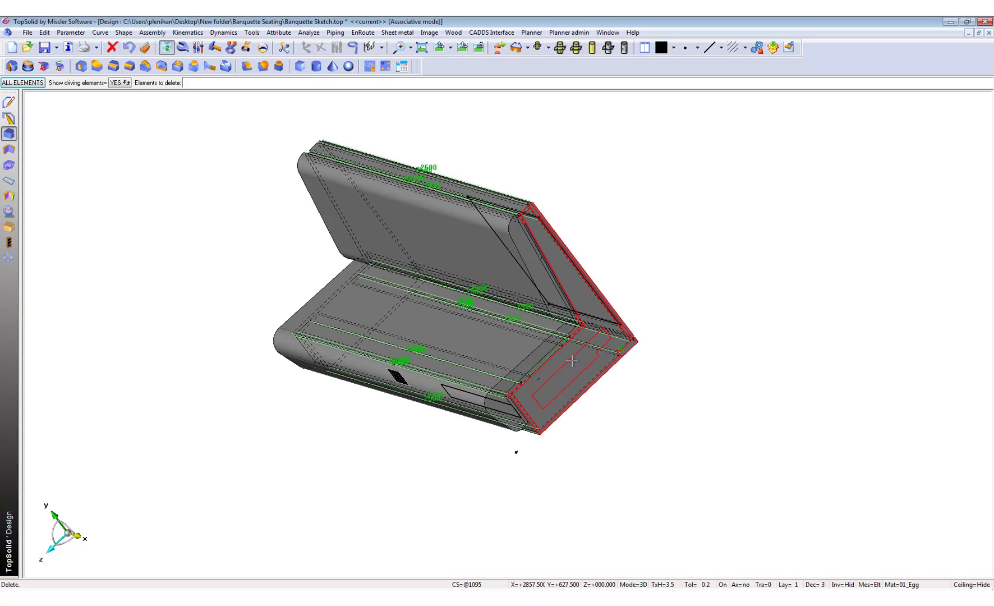
left_click(571, 361)
left_click(9, 226)
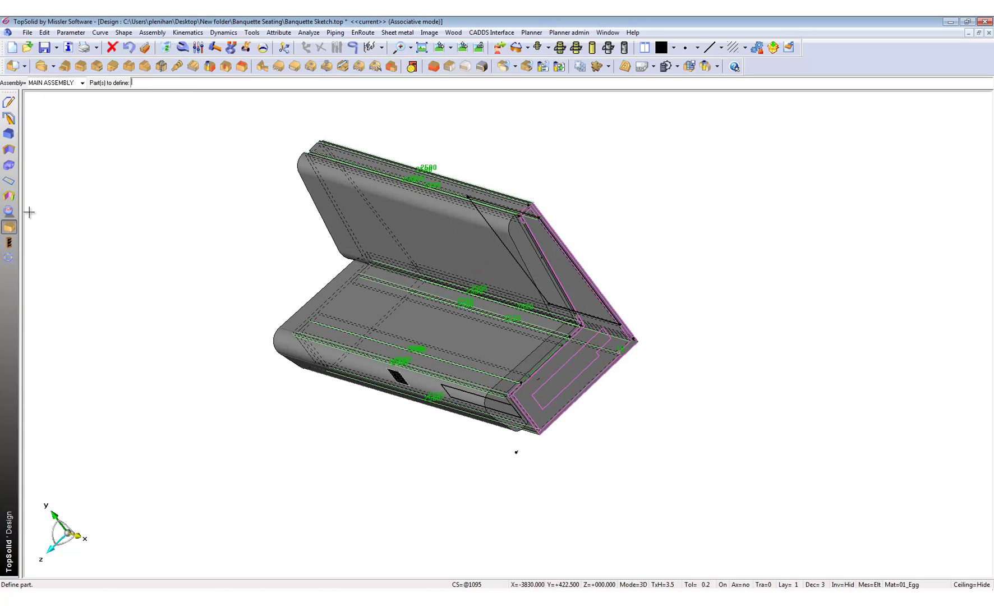
left_click(161, 66)
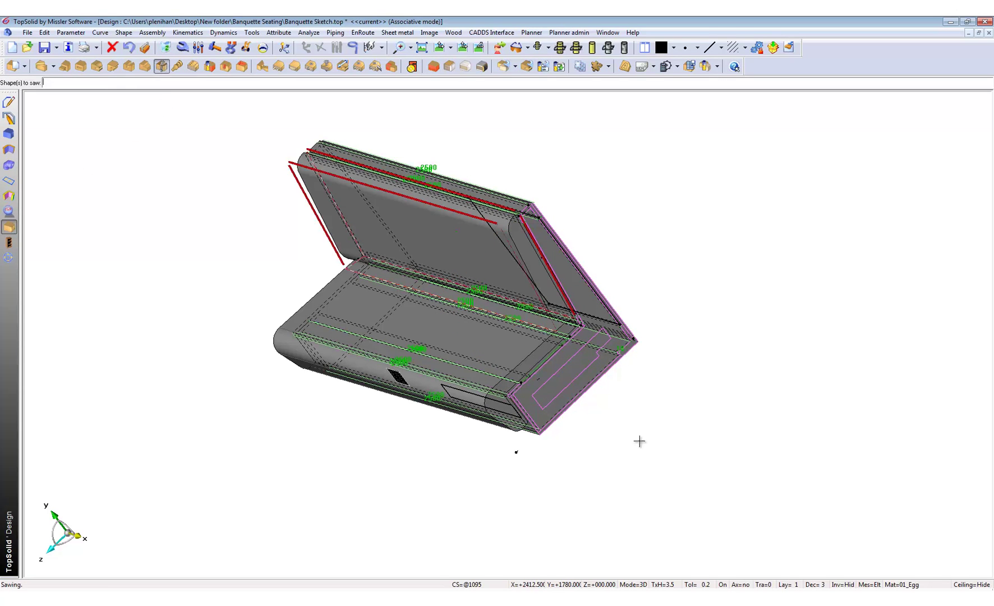
left_click(589, 304)
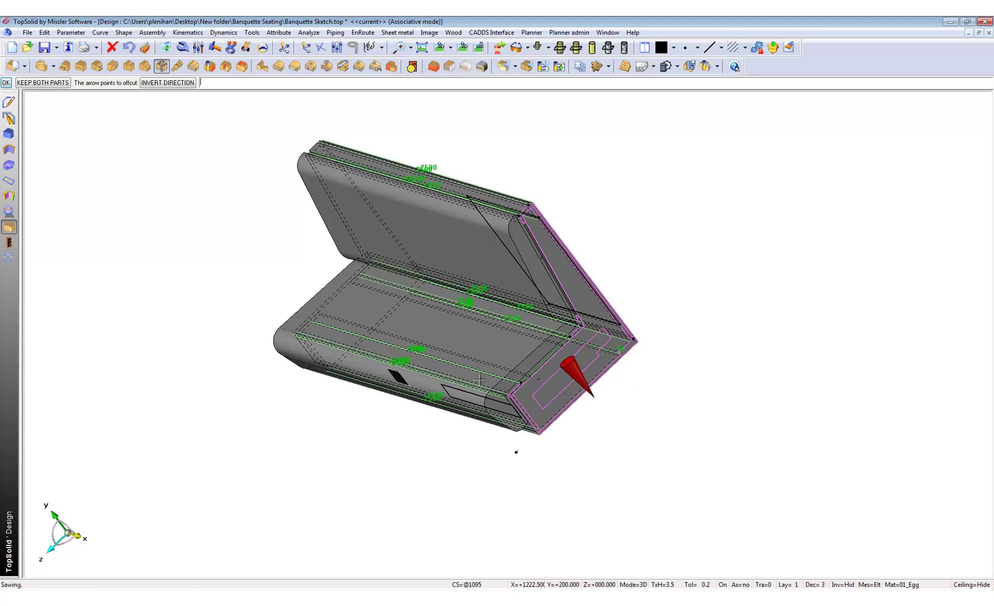
scroll(610, 356, "up", 5)
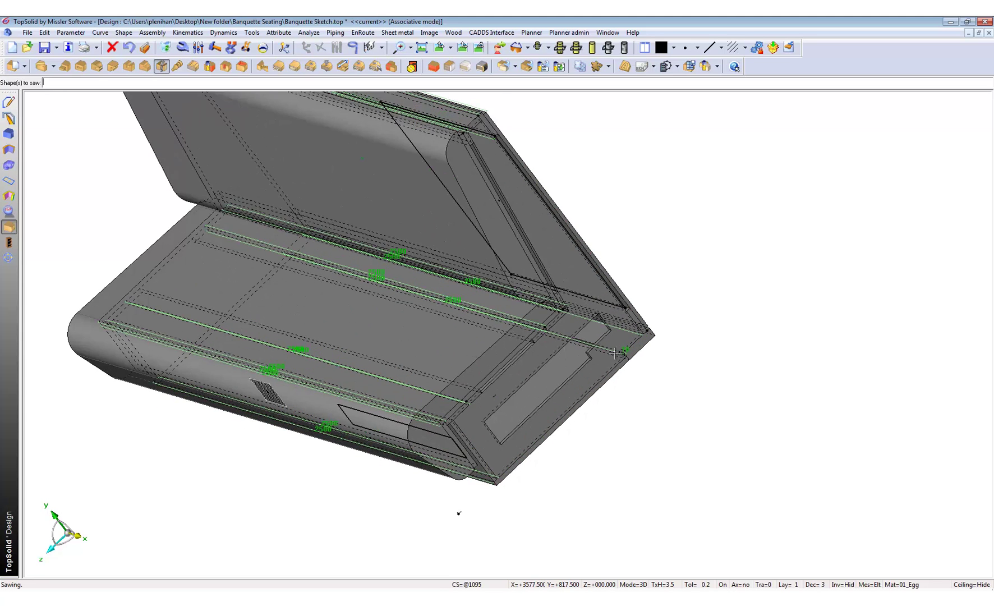
Step: Saw an opening in the bench's back panel with the large rectangular contour, removing the inner offcut
scroll(605, 362, "up", 3)
scroll(590, 368, "down", 4)
middle_click_drag(233, 231, 469, 343)
scroll(535, 461, "down", 3)
left_click(469, 344)
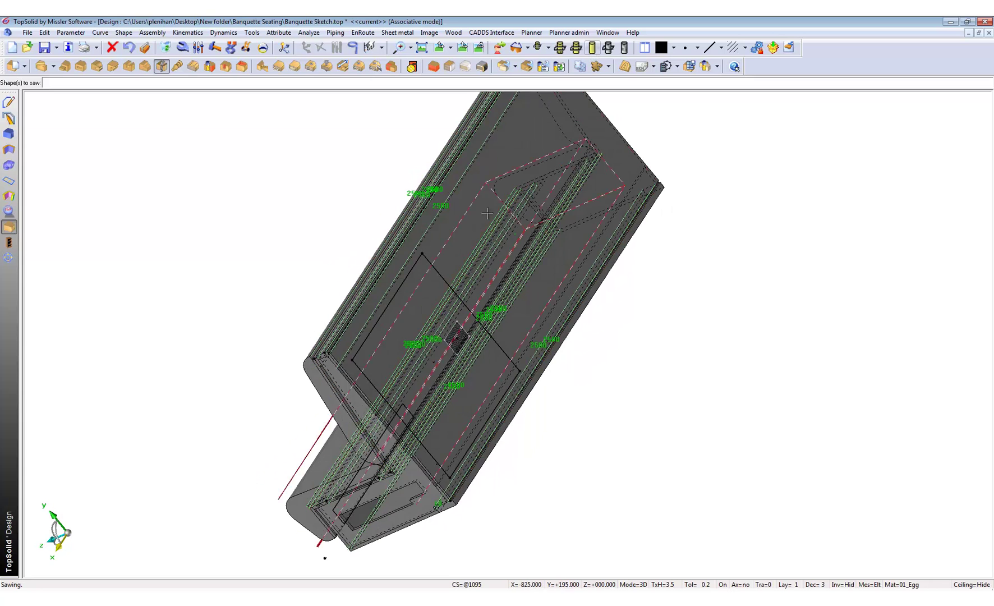
left_click(594, 48)
left_click(574, 49)
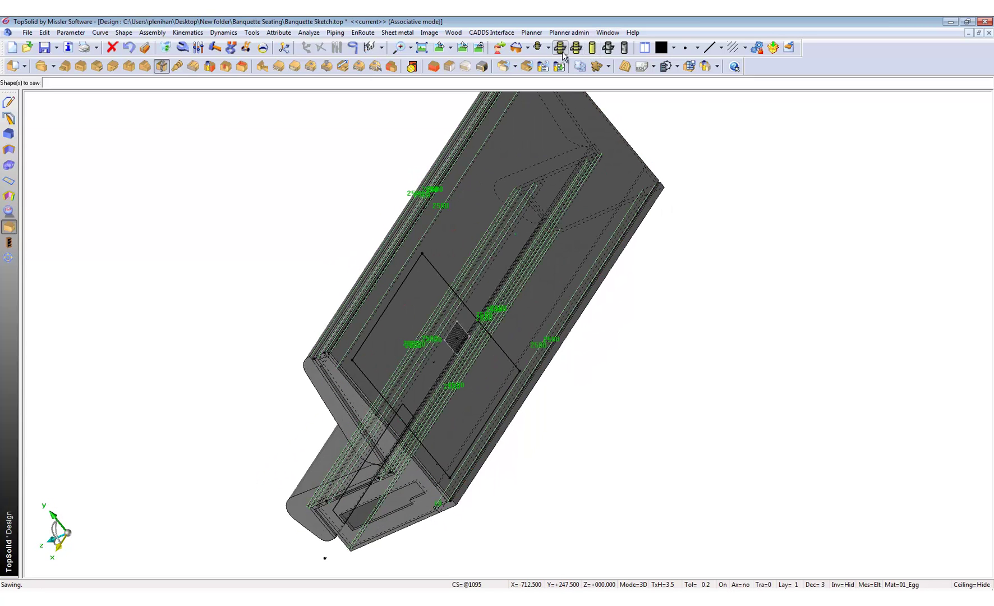
left_click(435, 271)
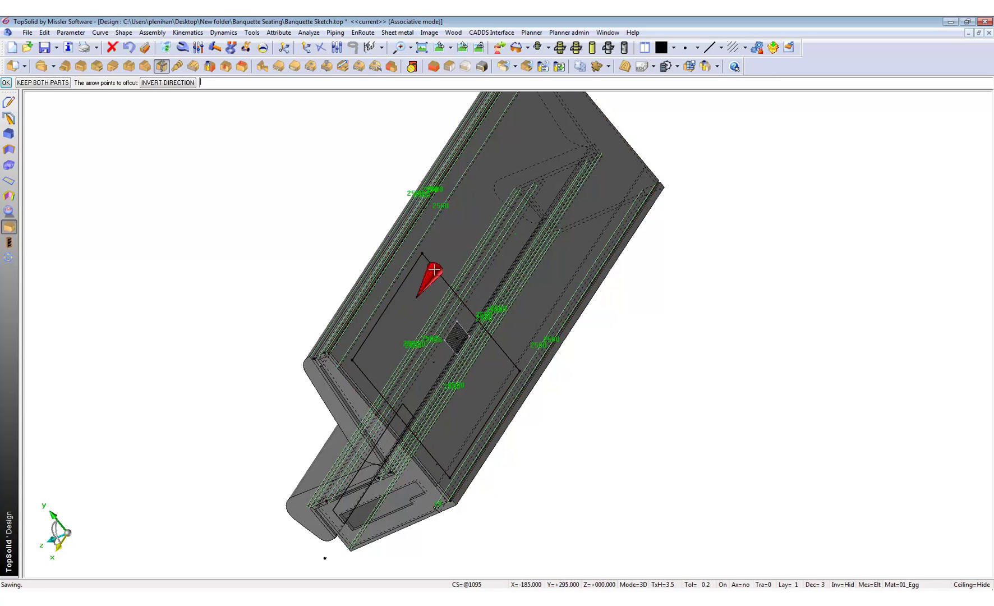
key("Return")
Step: Saw an opening in the bench's front panel with the narrow rectangular contour, removing the inner offcut
middle_click_drag(499, 429, 461, 457)
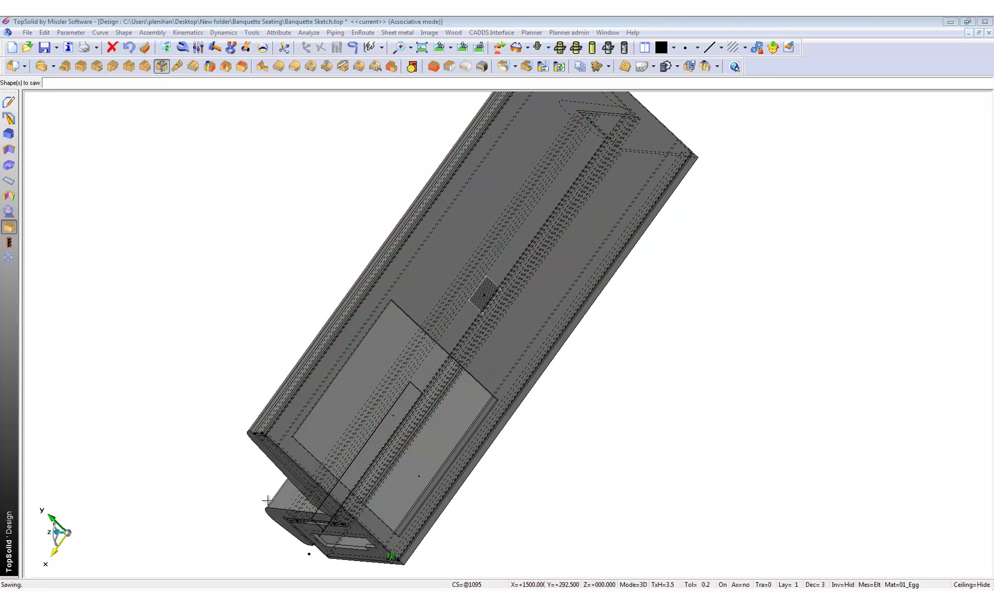
middle_click_drag(188, 488, 466, 470)
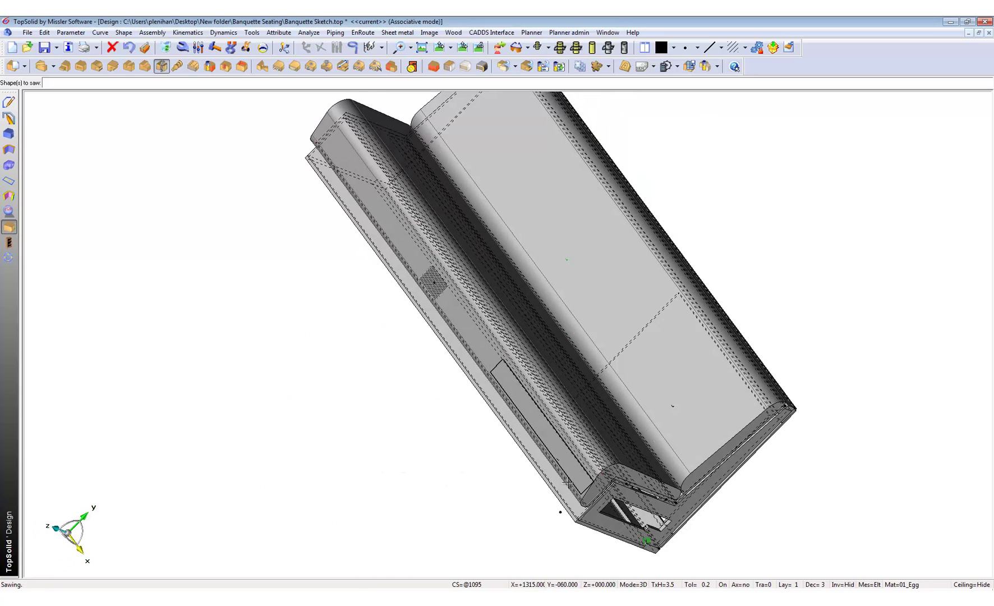
left_click(578, 511)
left_click(575, 471)
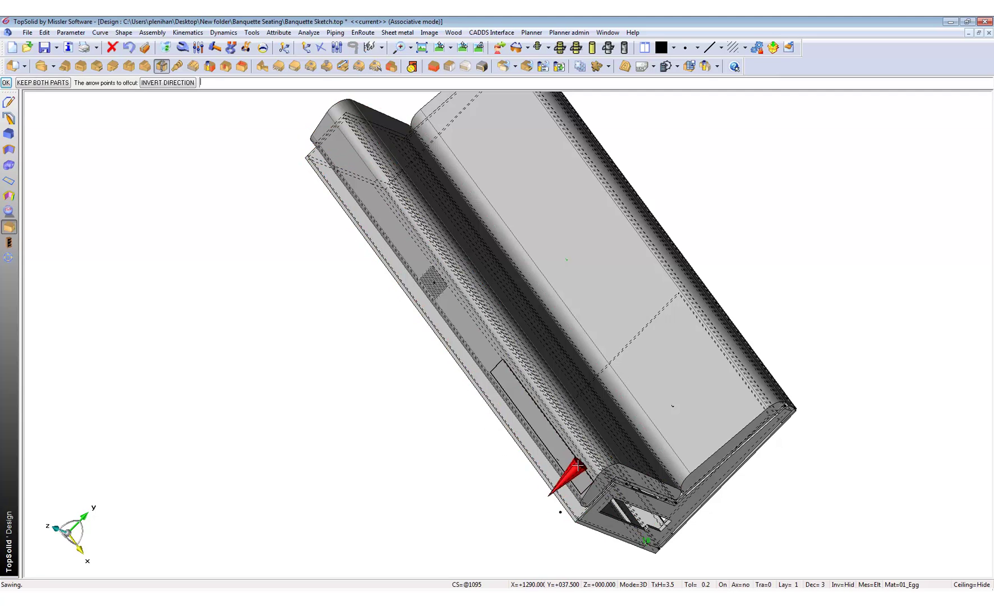
middle_click(285, 292)
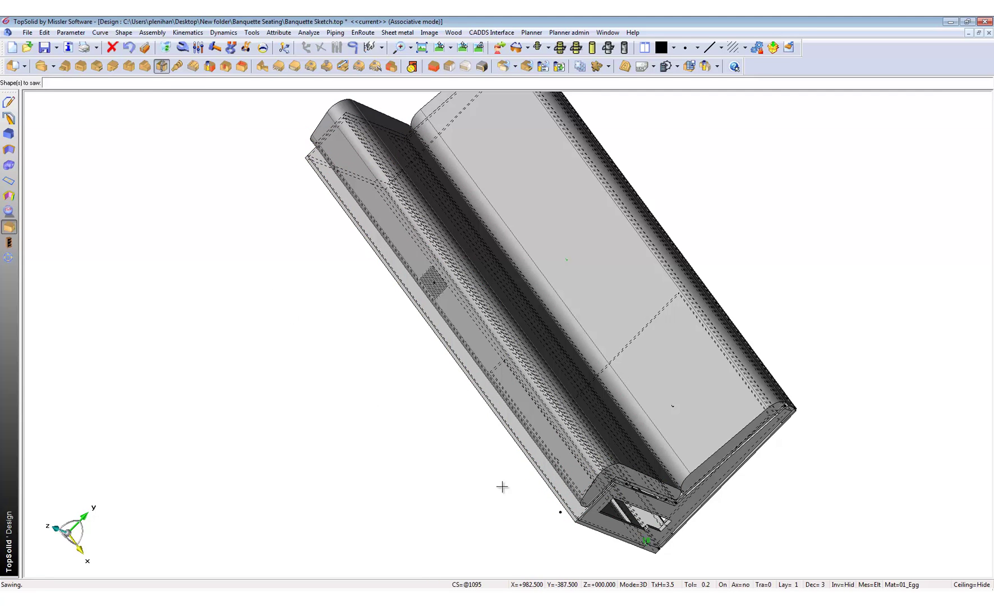
Step: Hide the sketch curves and dimensions so only the bench's solid shapes are displayed
middle_click_drag(422, 430, 431, 474)
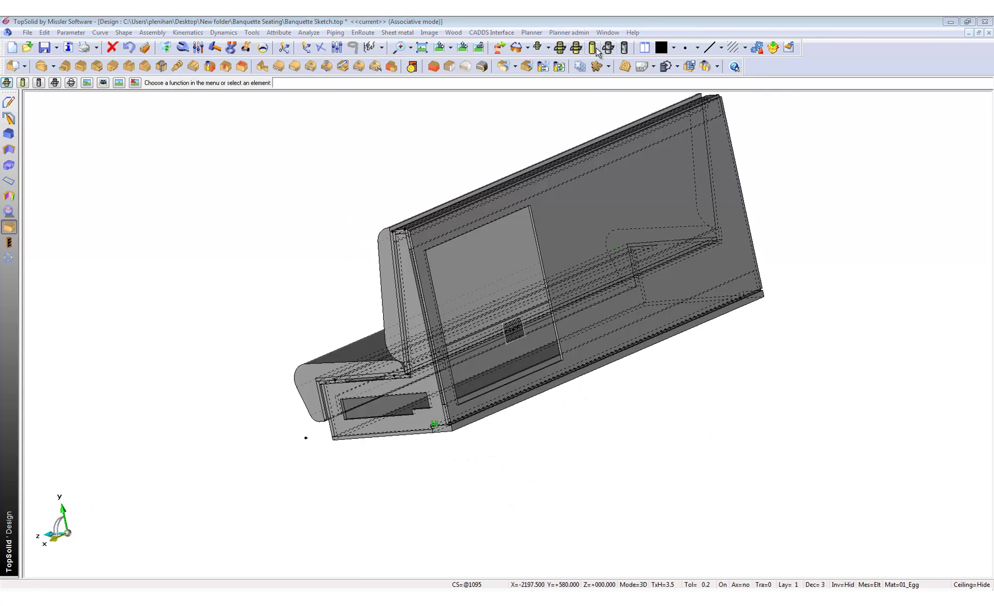
left_click(596, 52)
mouse_move(597, 100)
middle_mouse_down()
mouse_move(592, 250)
mouse_move(661, 309)
mouse_move(406, 349)
mouse_move(317, 337)
mouse_move(716, 320)
middle_mouse_up()
Step: In the Banquette.top document, set the length parameter L to 3000 mm and the parameter n to 5
key("ctrl+Tab")
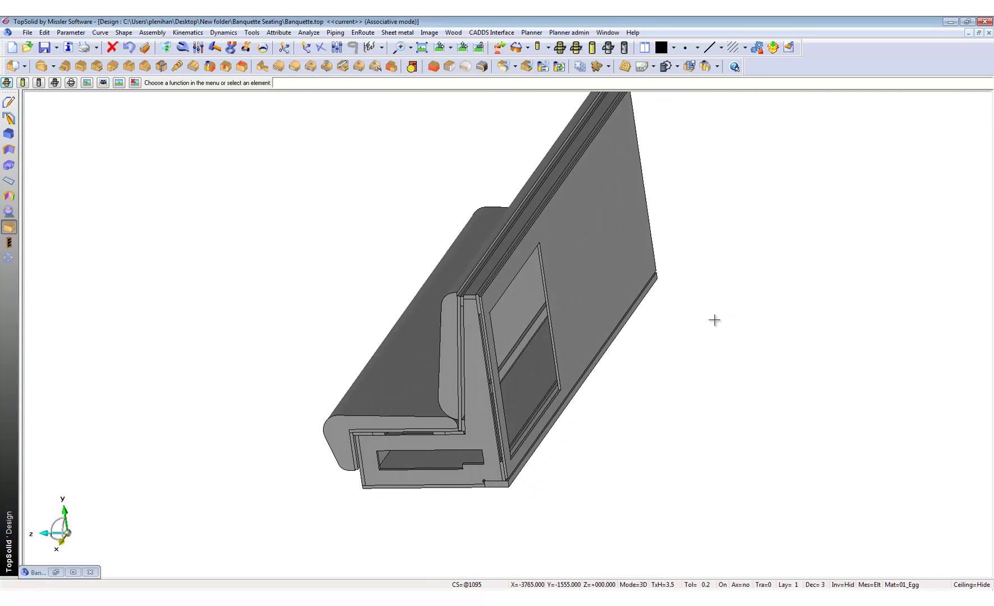
middle_click_drag(528, 373, 449, 366)
scroll(449, 366, "up", 2)
middle_click_drag(472, 330, 442, 346)
scroll(442, 346, "up", 1)
left_click(202, 48)
left_click(599, 389)
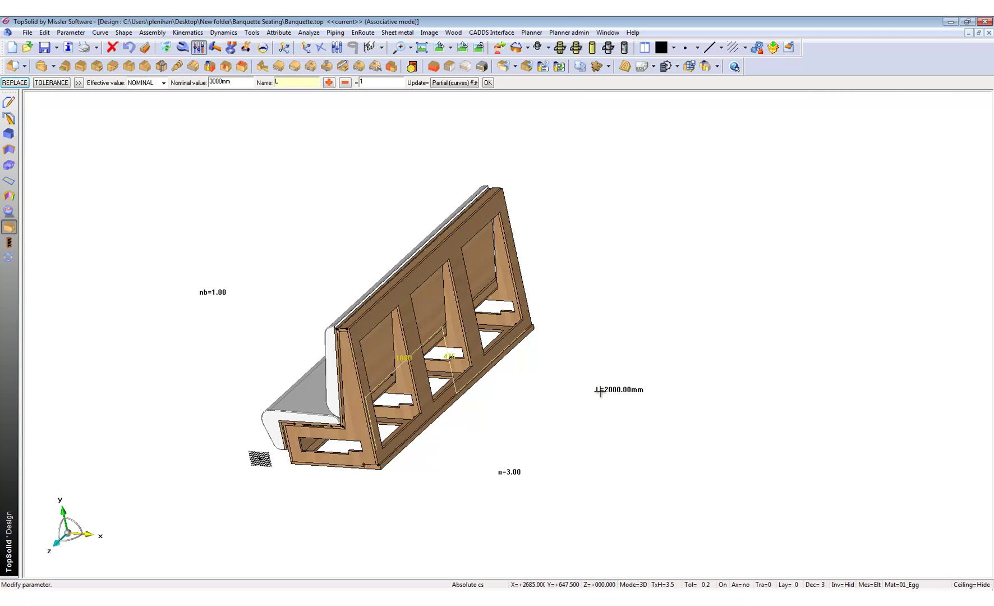
key("Return")
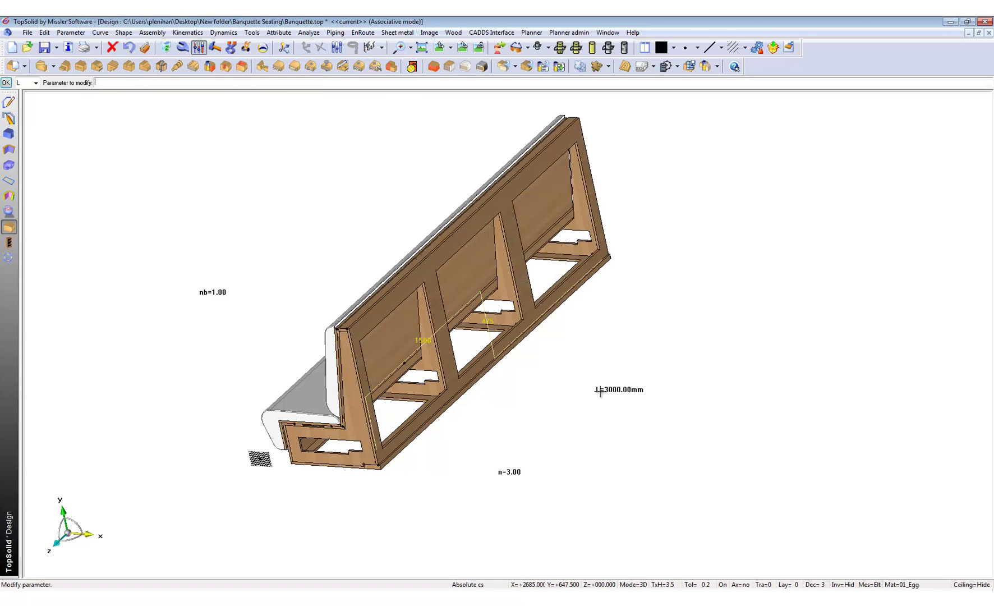
left_click(499, 472)
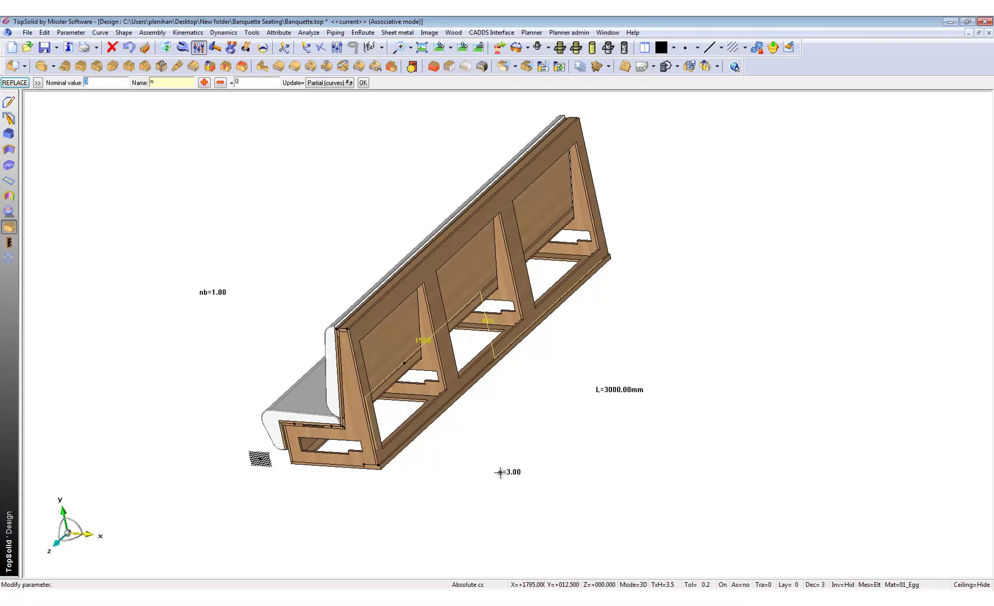
key("Return")
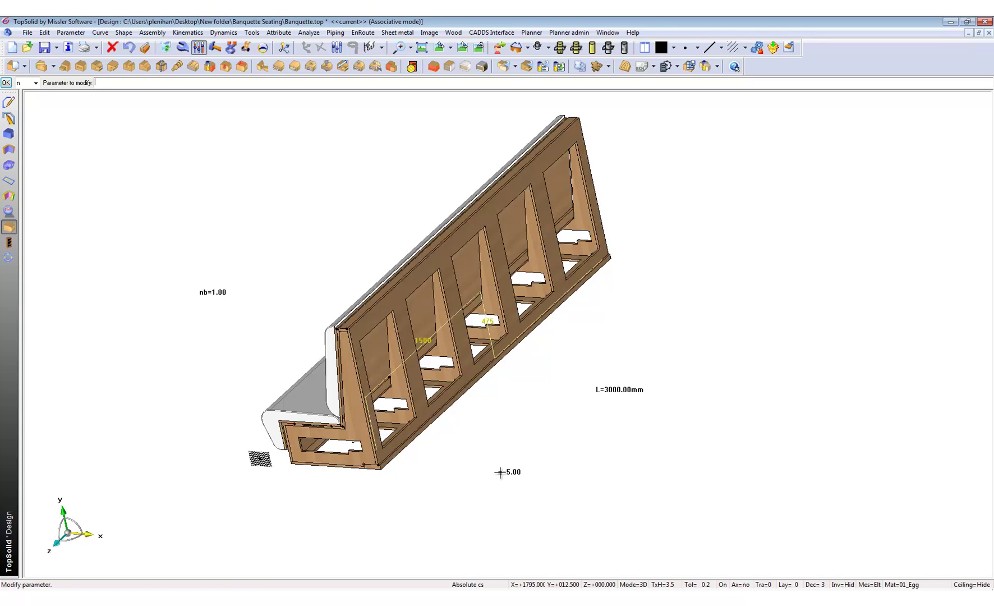
Step: Create a new A3 draft document, display it side by side with the Banquette.top design, and make the draft active
left_click(27, 32)
left_click(40, 54)
left_click(434, 307)
left_click(455, 404)
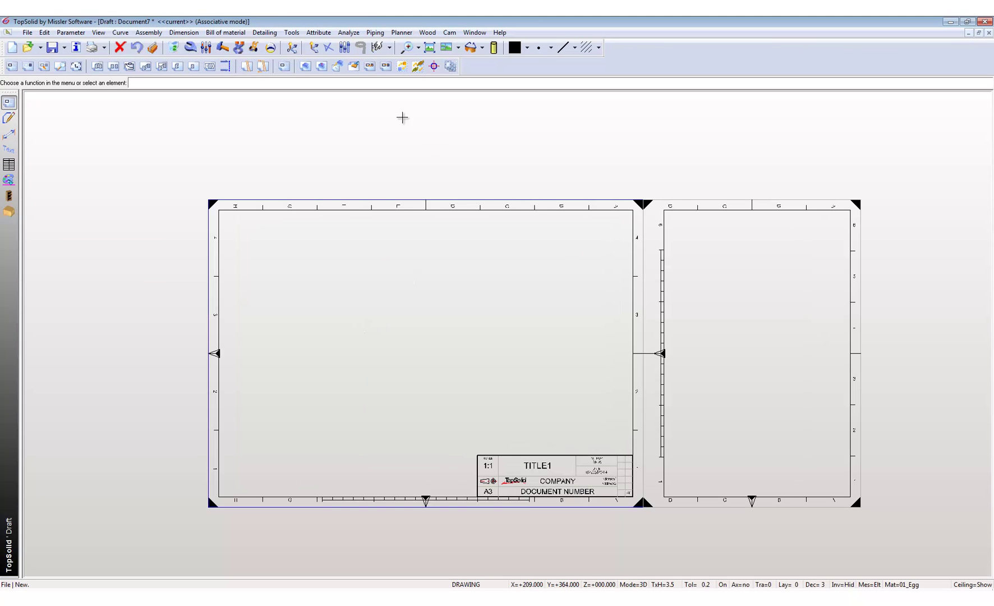
left_click(488, 148)
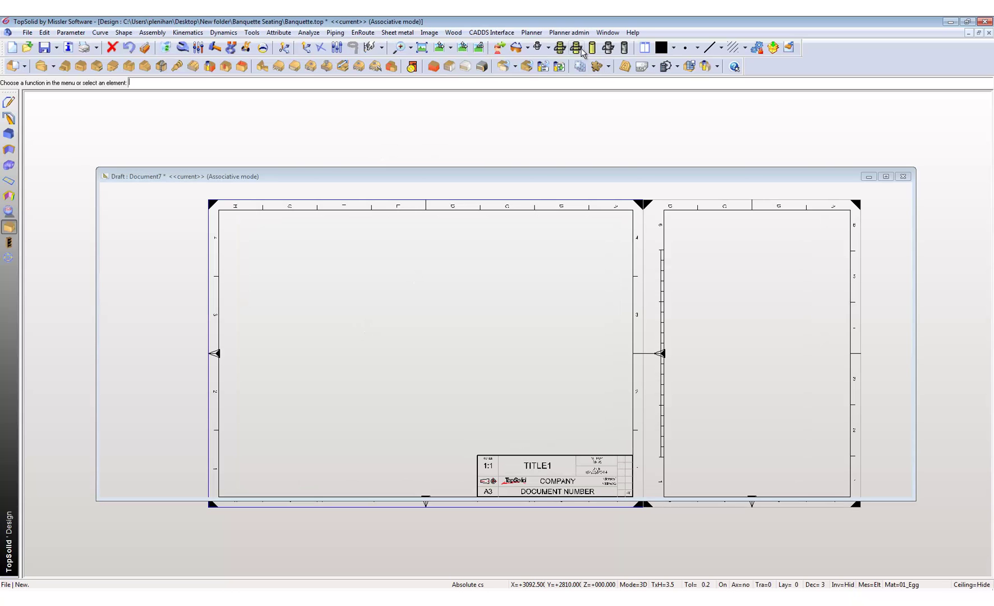
left_click(644, 49)
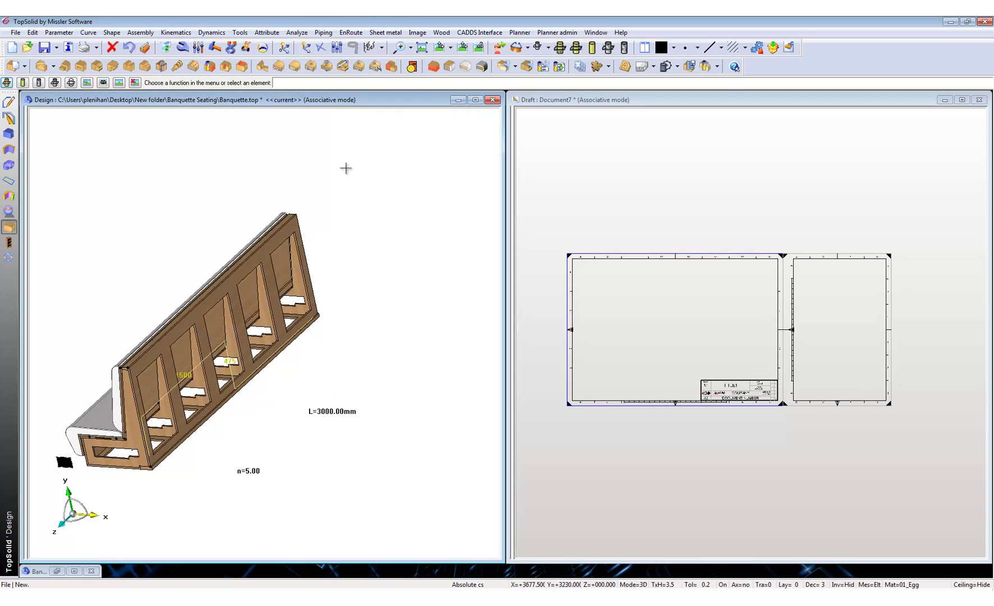
middle_click_drag(275, 297, 325, 277)
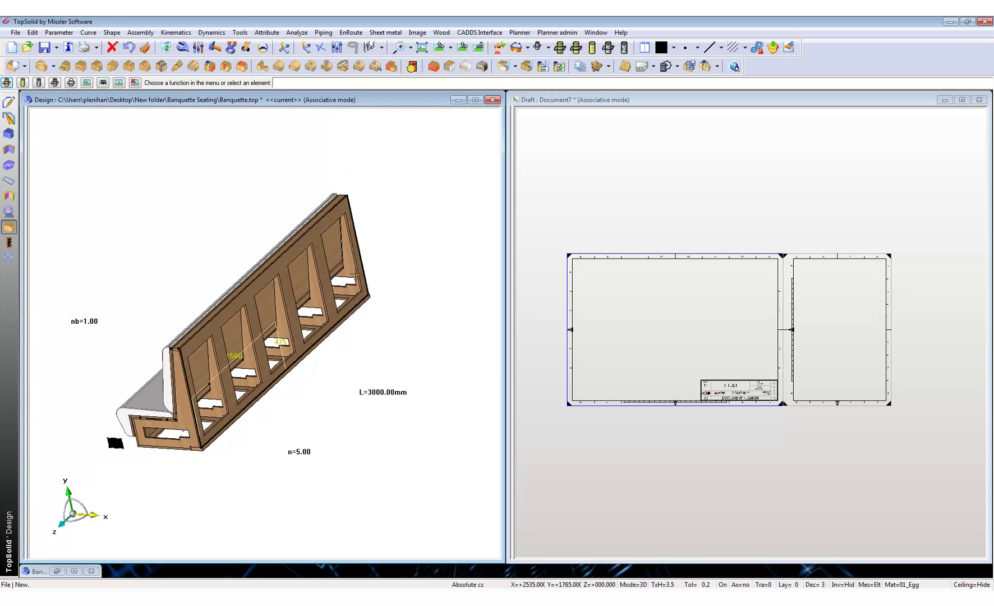
left_click(639, 322)
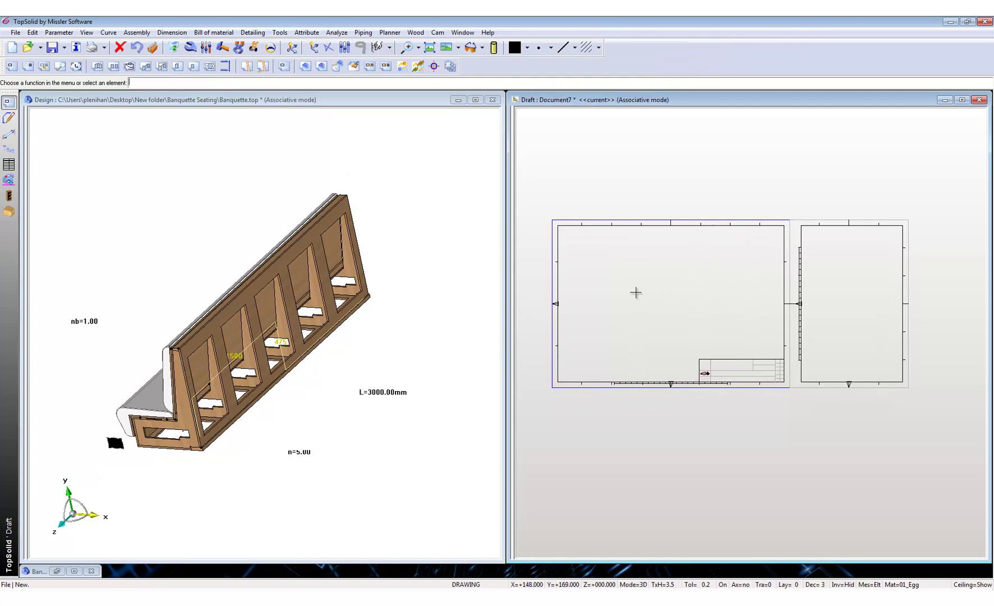
left_click(17, 66)
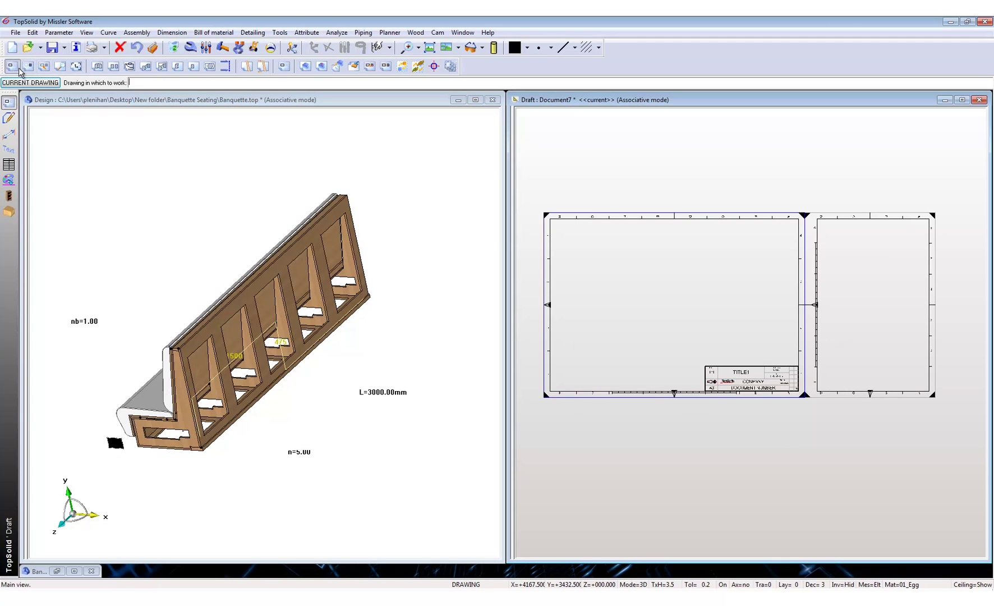
left_click(373, 167)
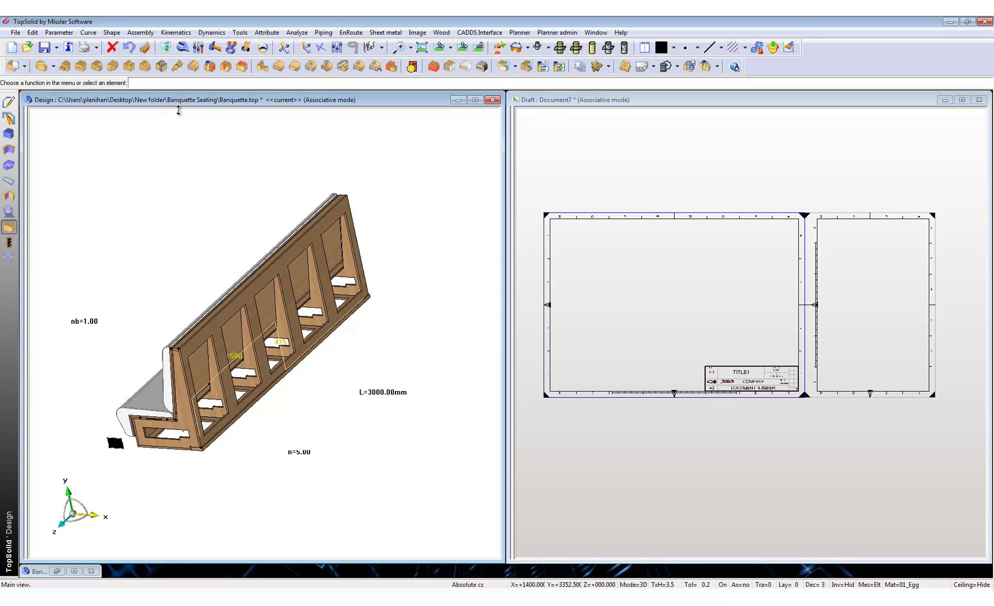
left_click(584, 177)
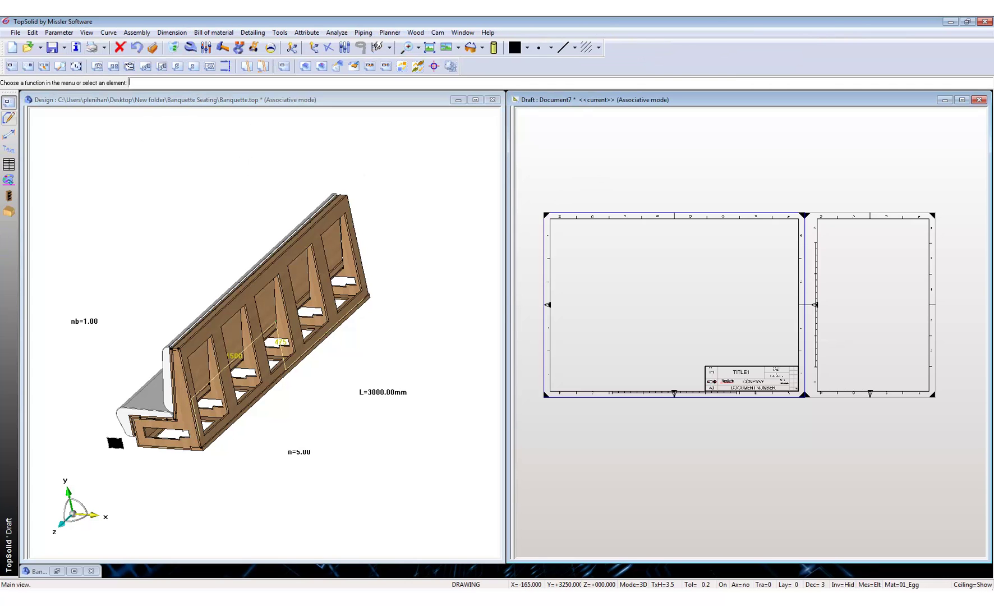
Step: Create a main view of the whole assembly at scaling factor 0.05, rotated to show the bench's front, in the drawing's upper-left area
left_click(12, 69)
left_click(602, 224)
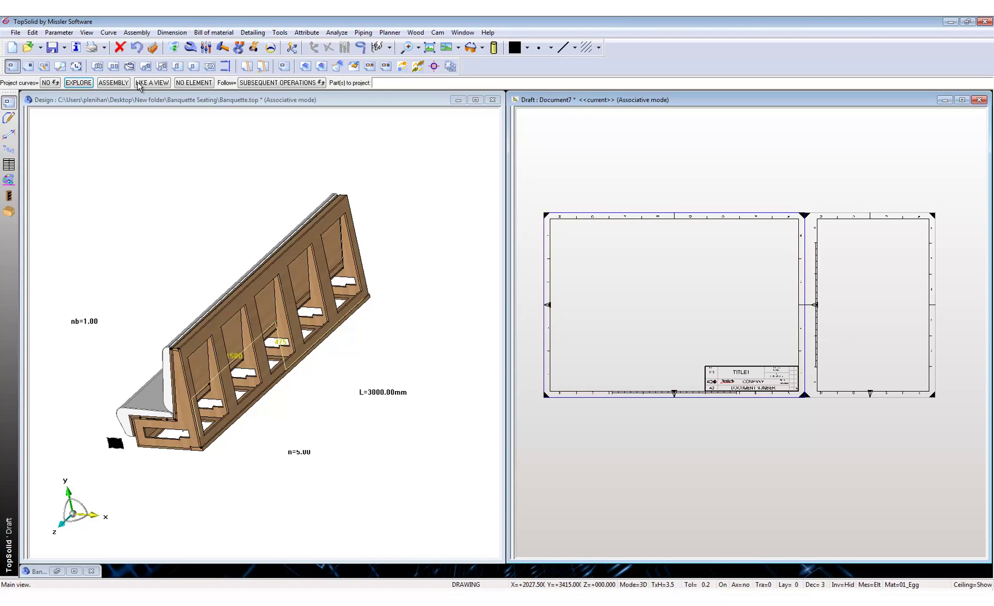
left_click(101, 85)
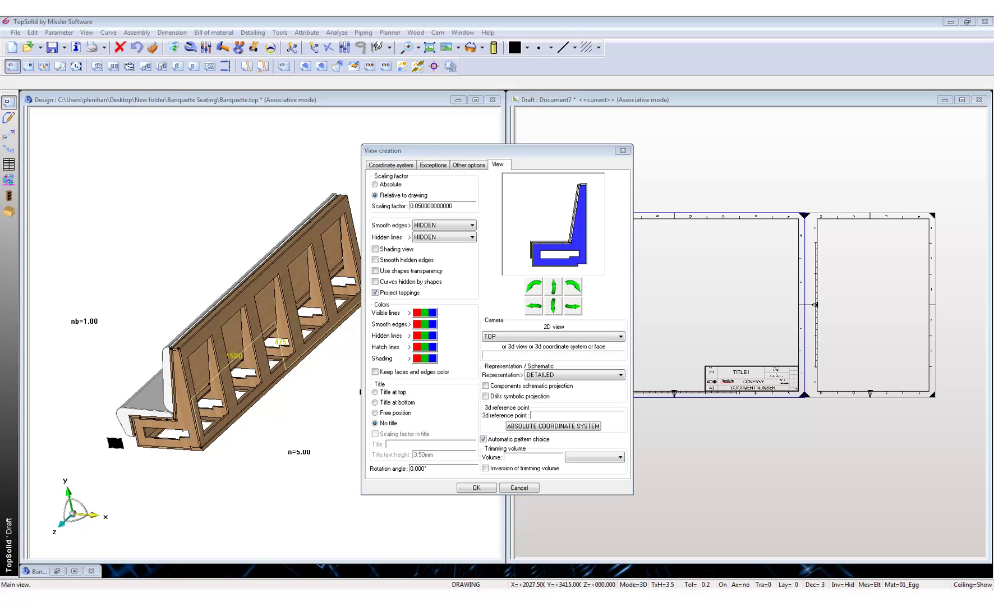
left_click(578, 306)
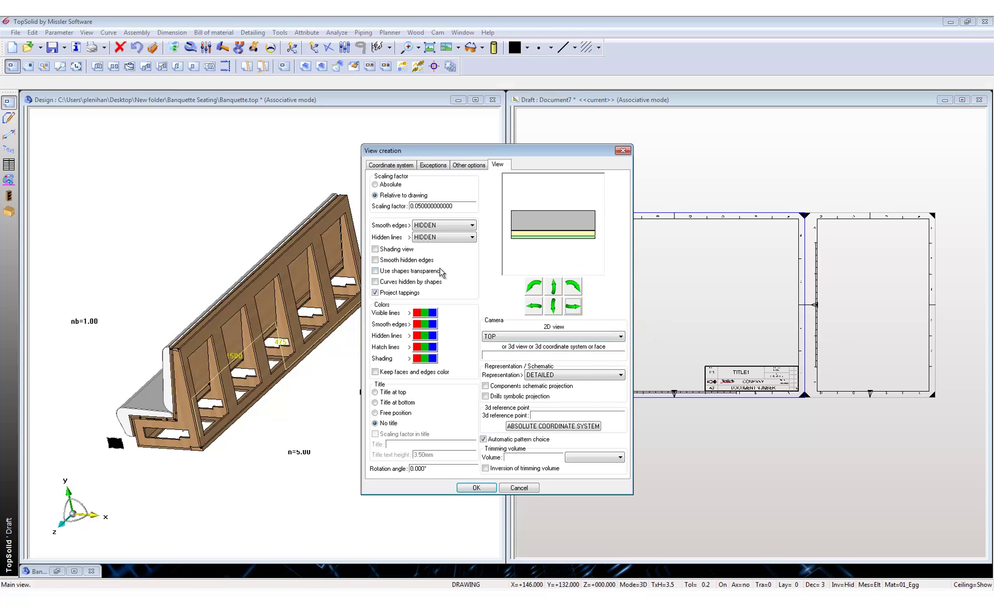
left_click(476, 487)
middle_click(633, 300)
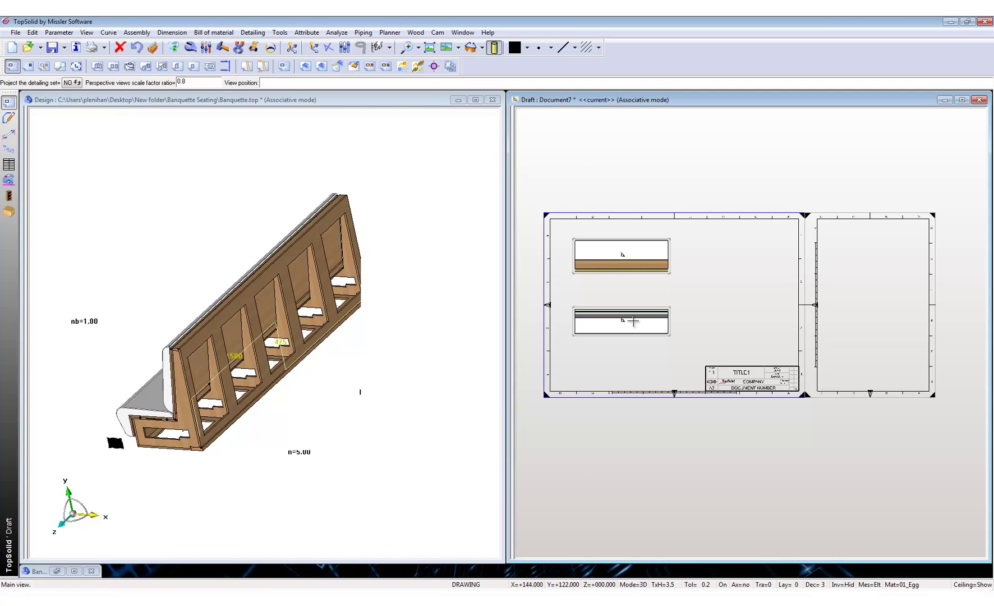
Step: Place the projected top view below the front view, the side view beside it, and a perspective view beneath the side view
left_click(629, 320)
left_click(710, 255)
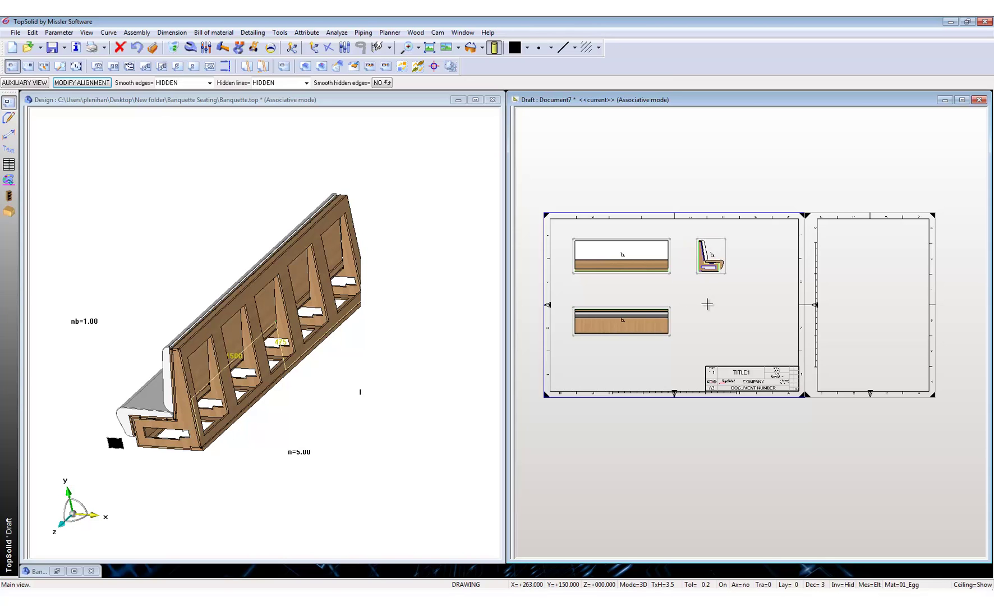
middle_click(708, 303)
left_click(743, 314)
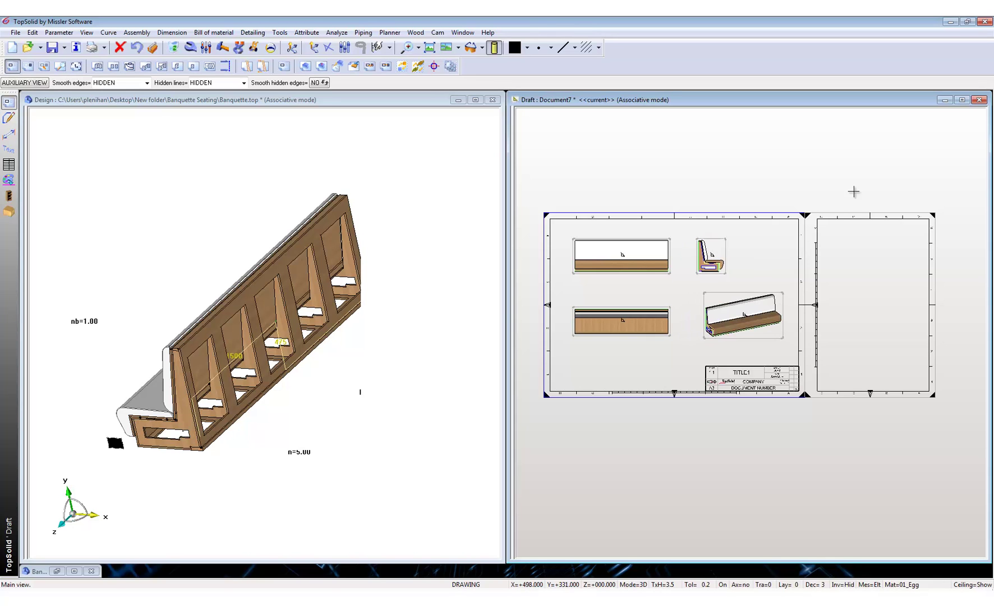
Step: Maximize the draft and create a full section with a vertical cut near the front view's left end, placed beside the side view
left_click(961, 100)
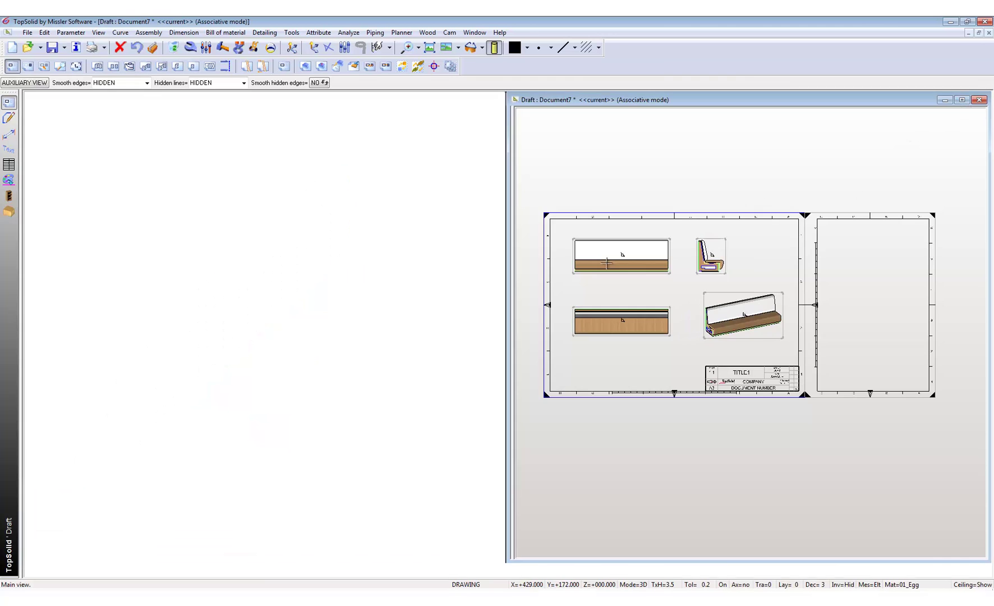
scroll(488, 348, "up", 3)
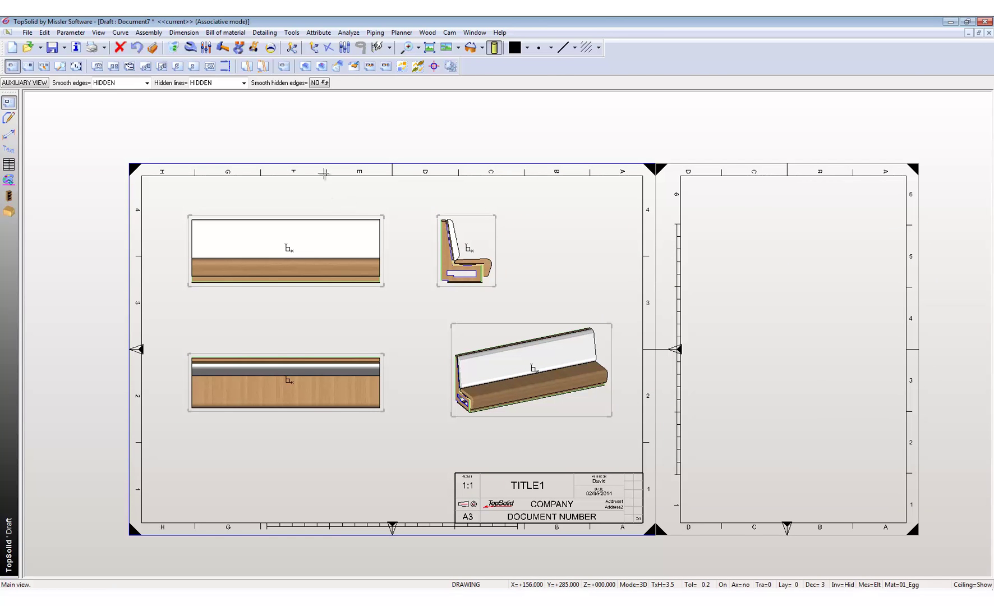
left_click(97, 66)
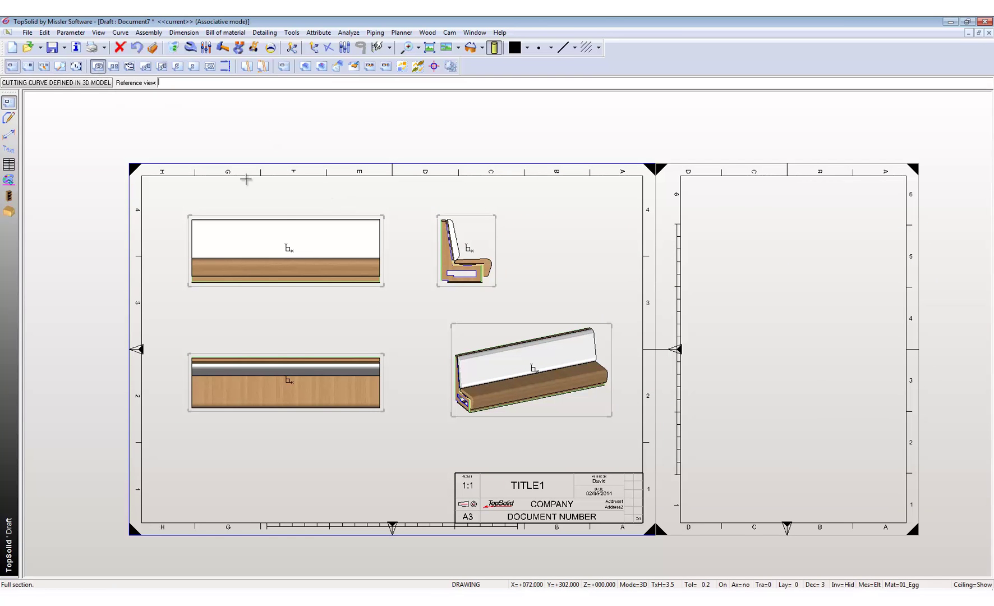
left_click(263, 260)
left_click(93, 85)
left_click(219, 237)
left_click(26, 83)
key("Return")
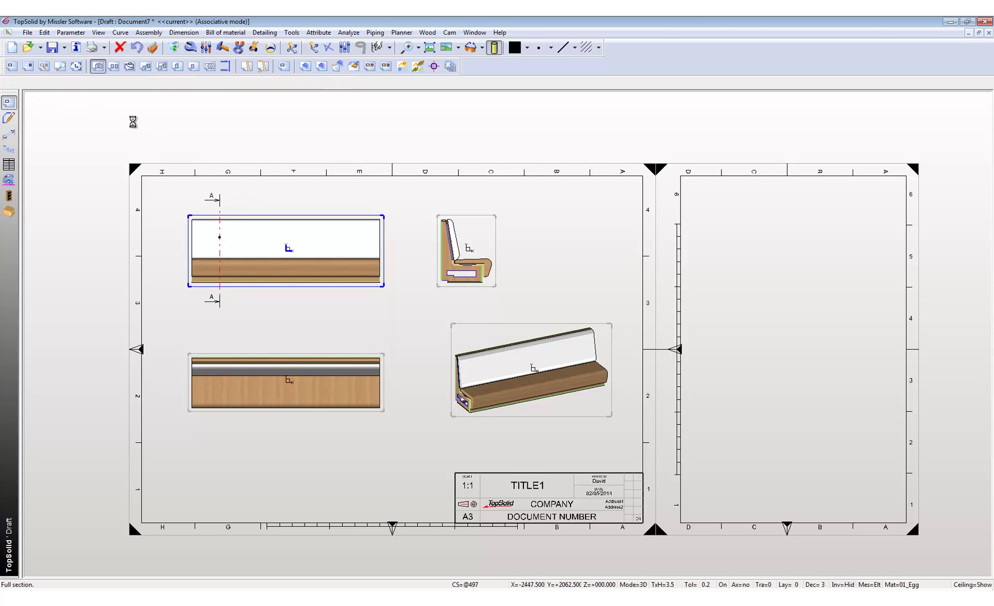
left_click(566, 220)
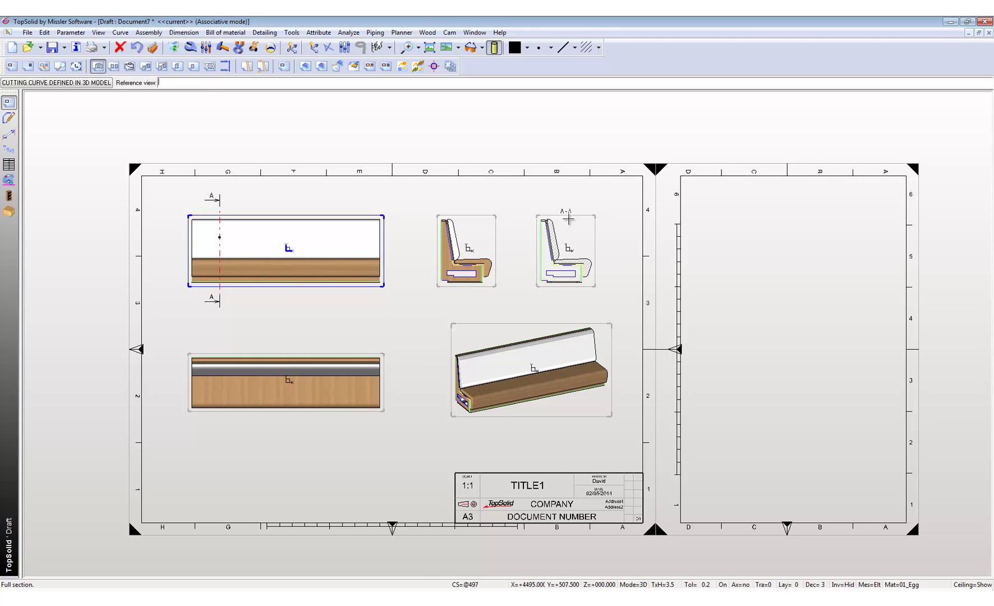
Step: Change the seat cushion's hatching in section A-A to the standard vertical line pattern
scroll(566, 220, "up", 2)
left_click(188, 46)
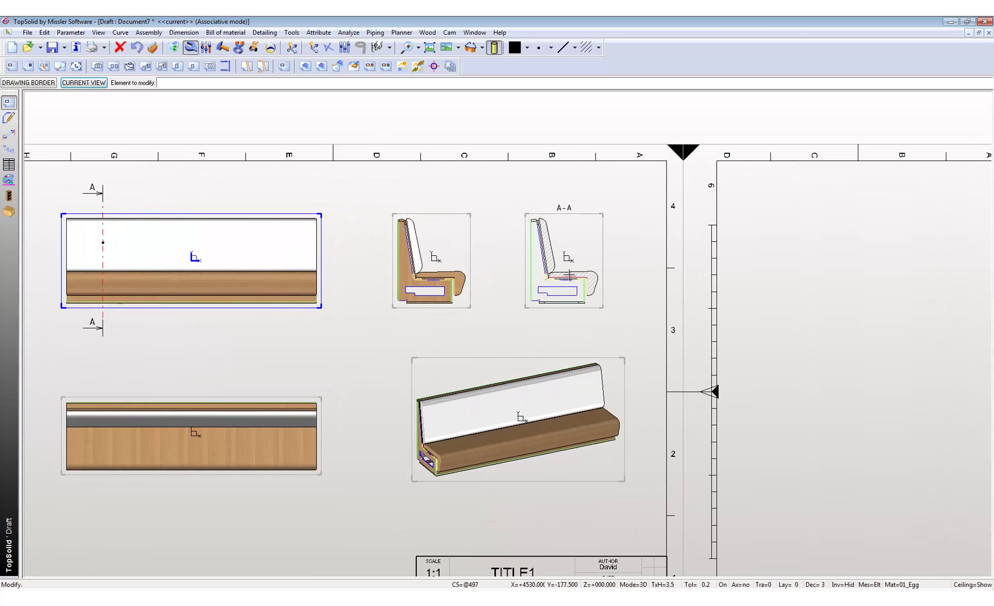
scroll(568, 275, "up", 2)
left_click(568, 278)
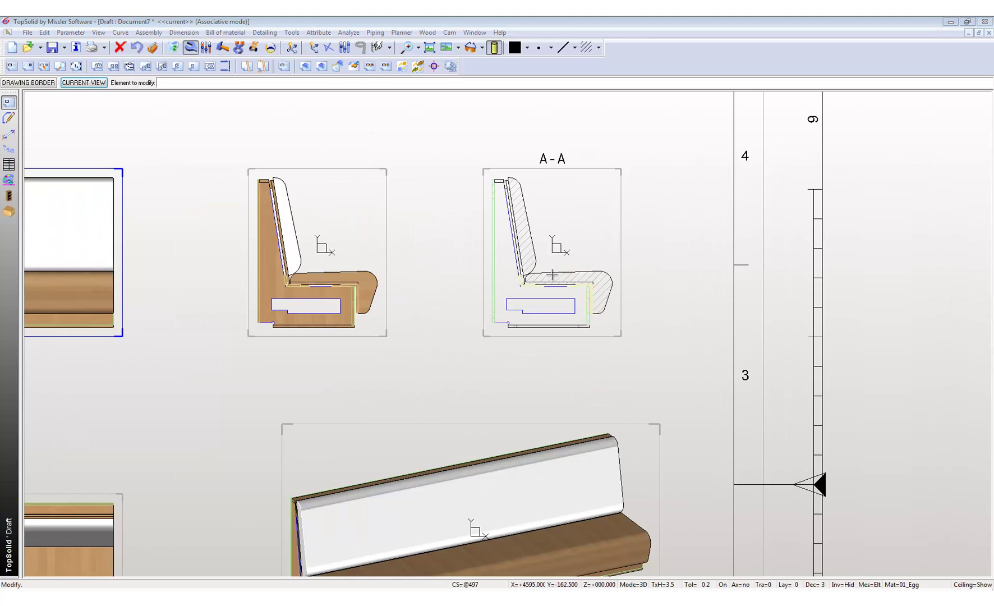
left_click(478, 300)
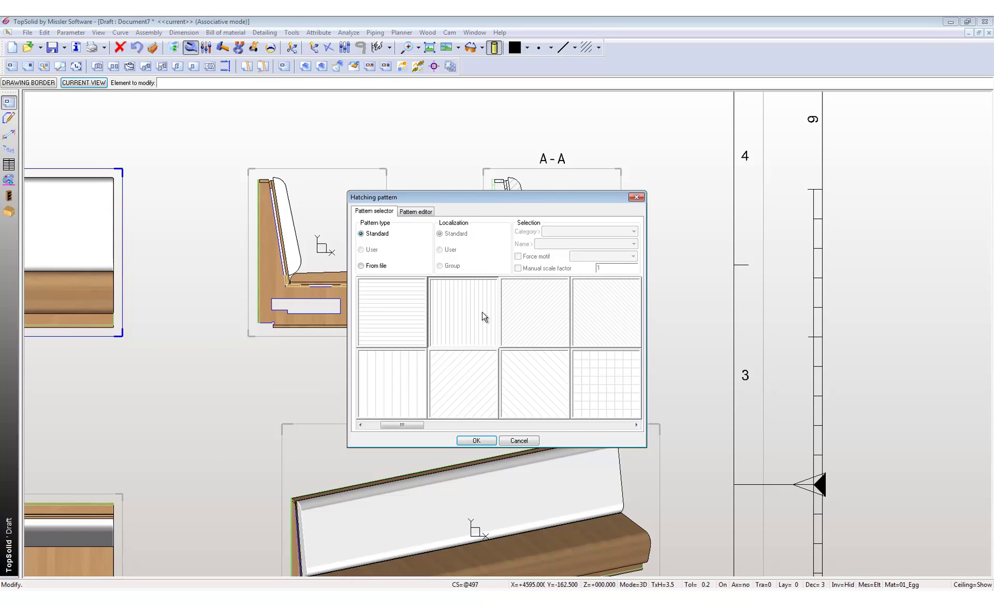
left_click(490, 442)
Step: Create a full section with a horizontal cut through the seat in the top view, placed directly below that view
scroll(578, 276, "up", 1)
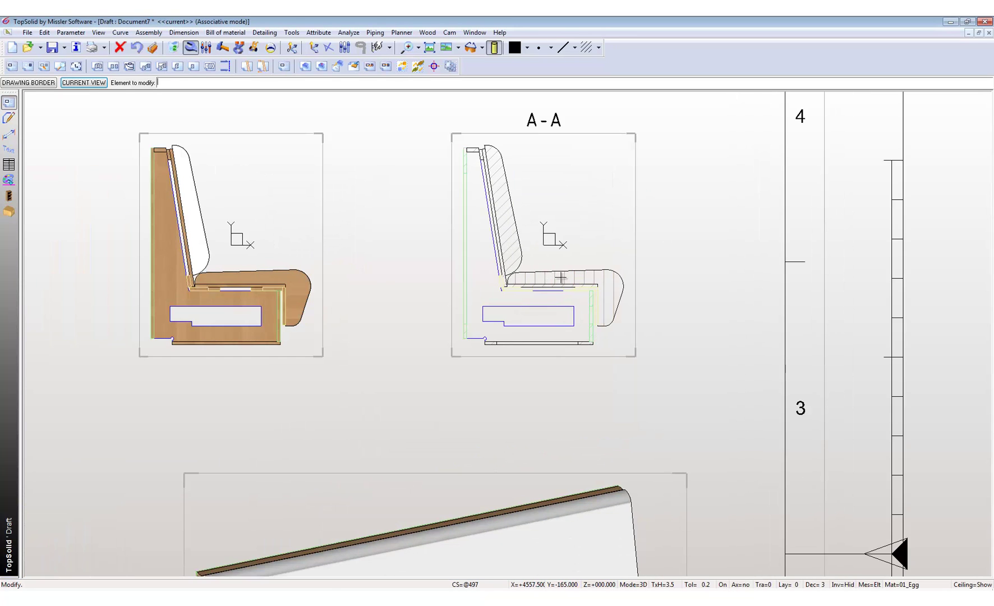
scroll(583, 281, "down", 1)
scroll(589, 279, "down", 3)
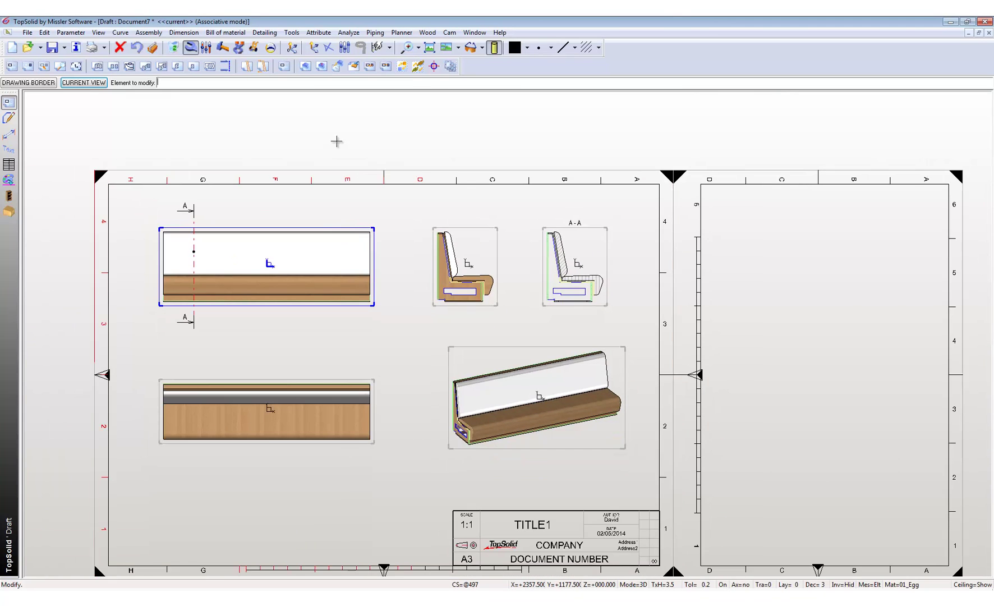
left_click(97, 67)
left_click(249, 389)
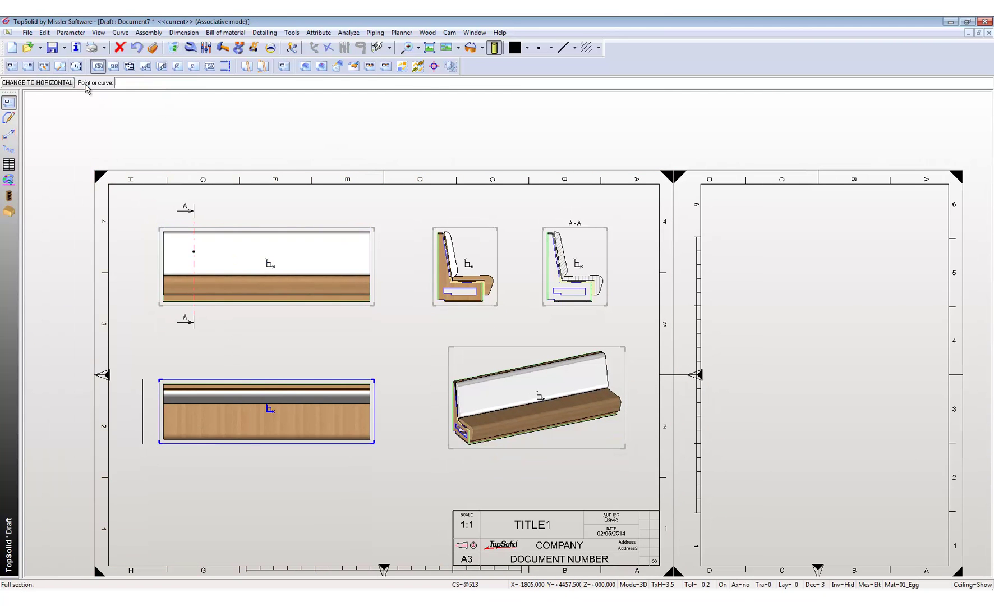
left_click(35, 82)
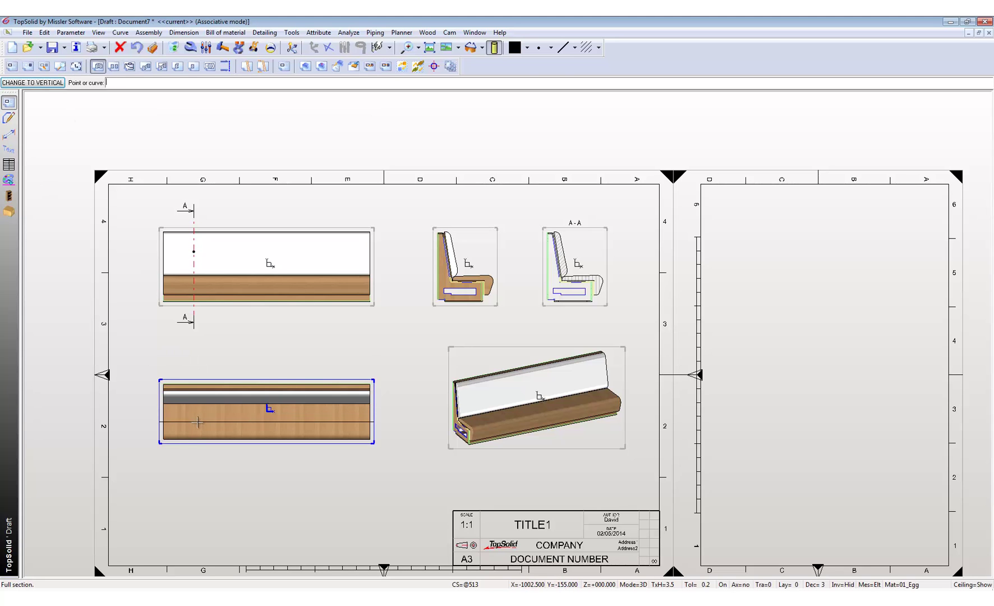
left_click(199, 422)
key("Return")
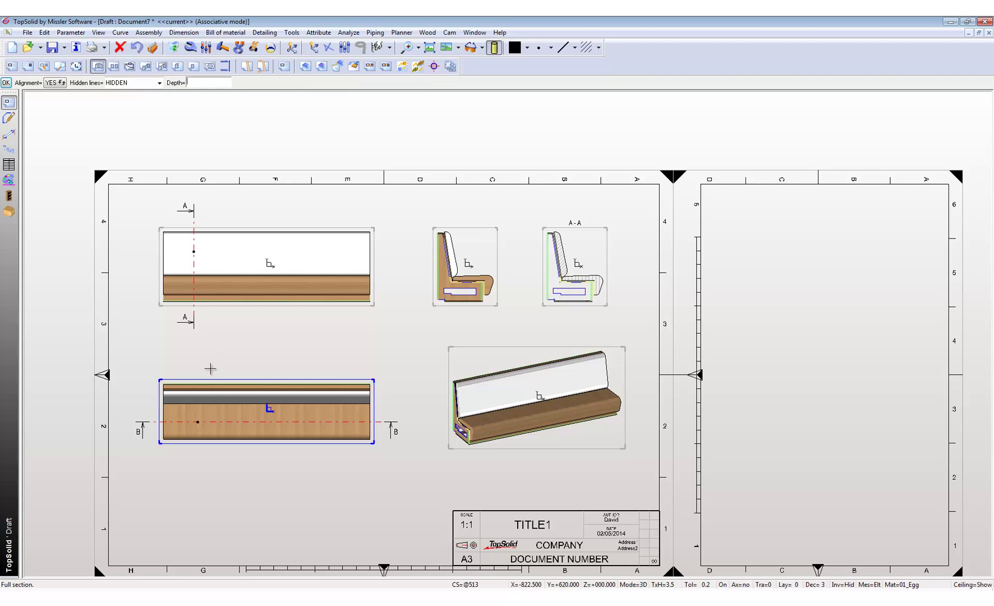
scroll(238, 333, "down", 2)
left_click(243, 422)
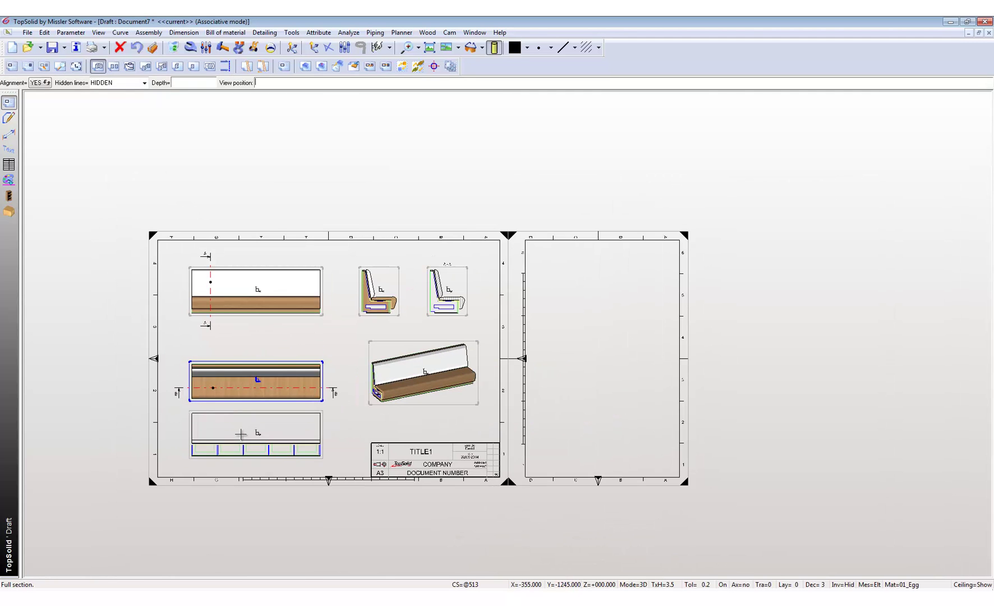
Step: Move cutting line B-B in the top view to the backrest's rear edge, and back onto the seat slightly behind its original place
scroll(245, 432, "up", 2)
left_click(254, 47)
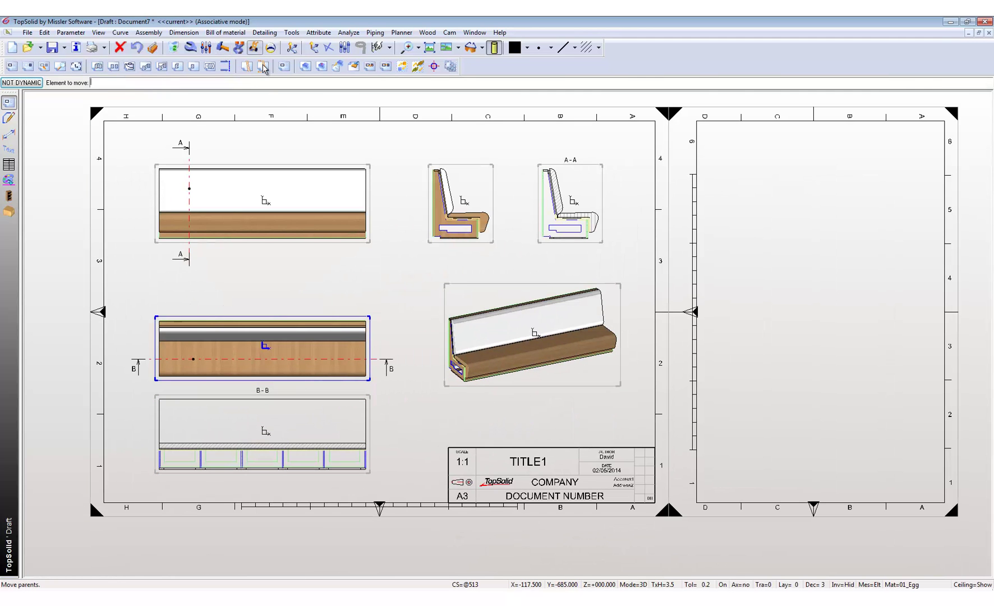
left_click(386, 359)
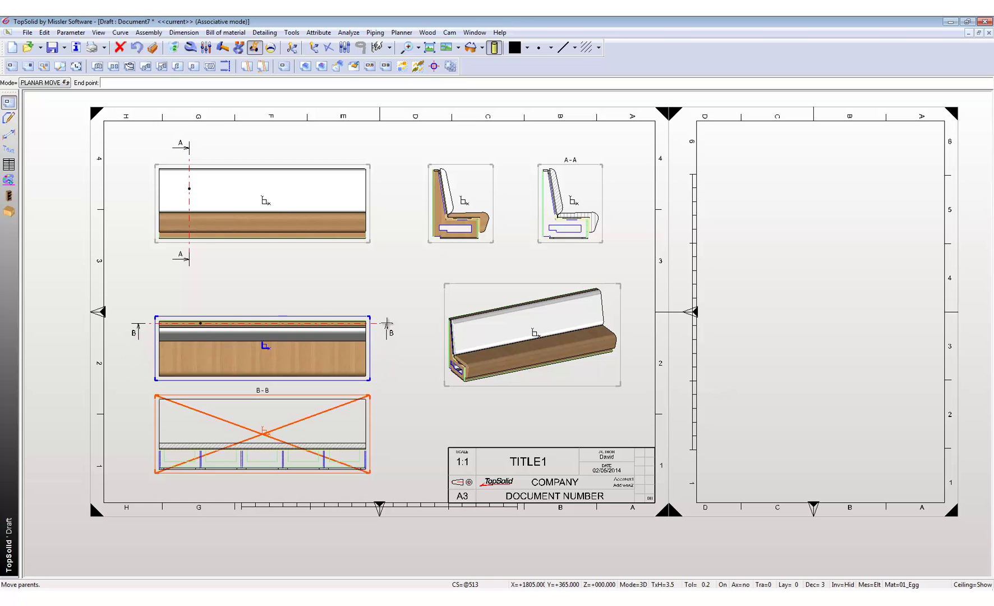
left_click(386, 323)
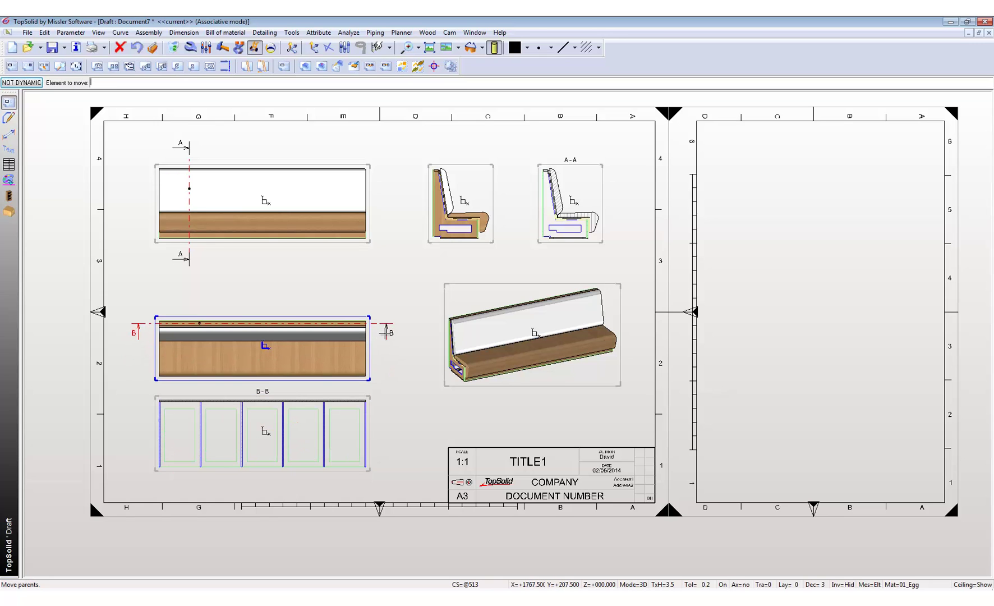
left_click(386, 325)
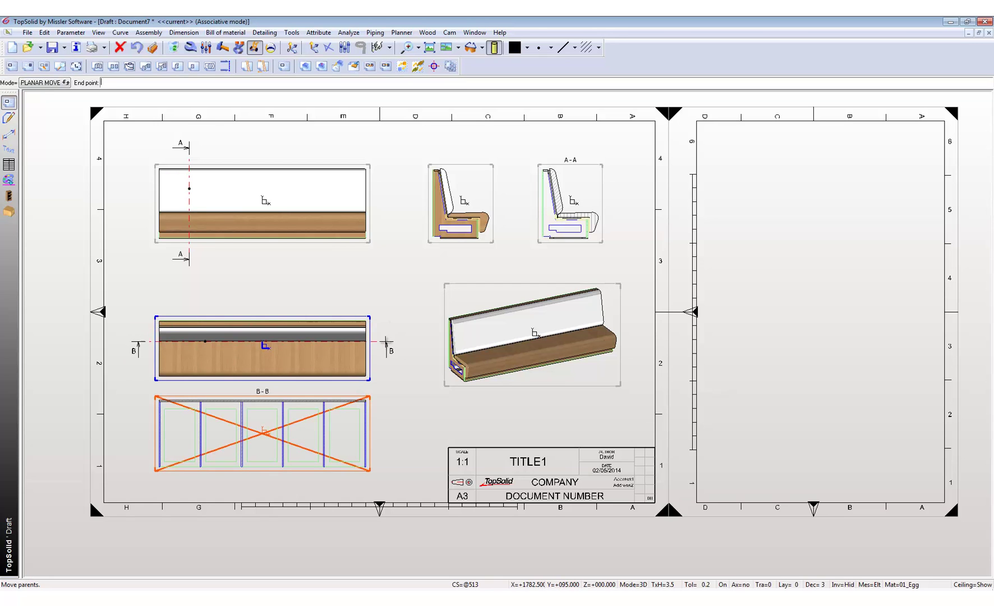
left_click(387, 348)
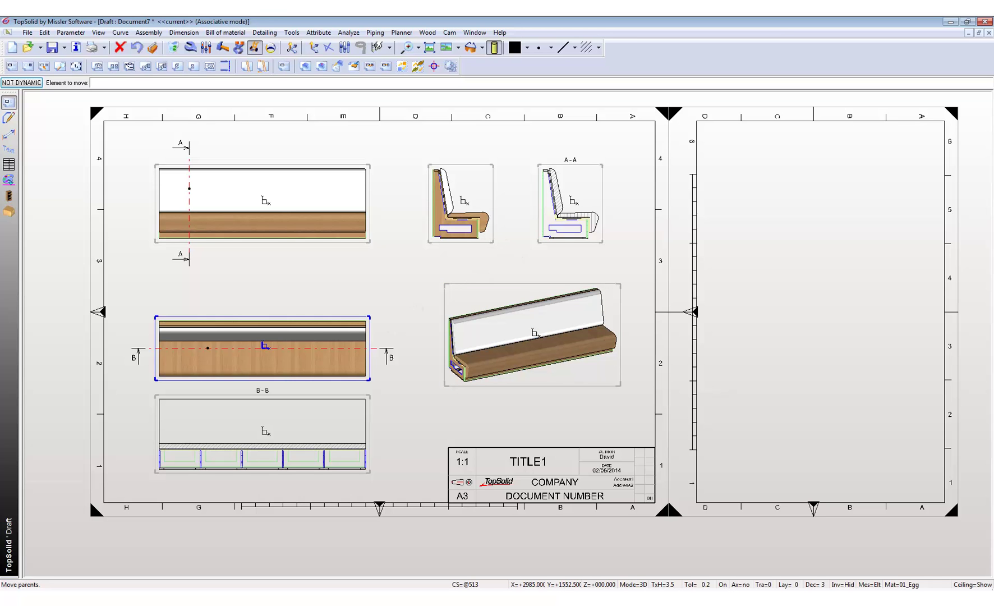
Step: Create a detail view of the backrest-seat joint in section A-A at scale 2, placed between the perspective view and the title block
scroll(625, 197, "down", 1)
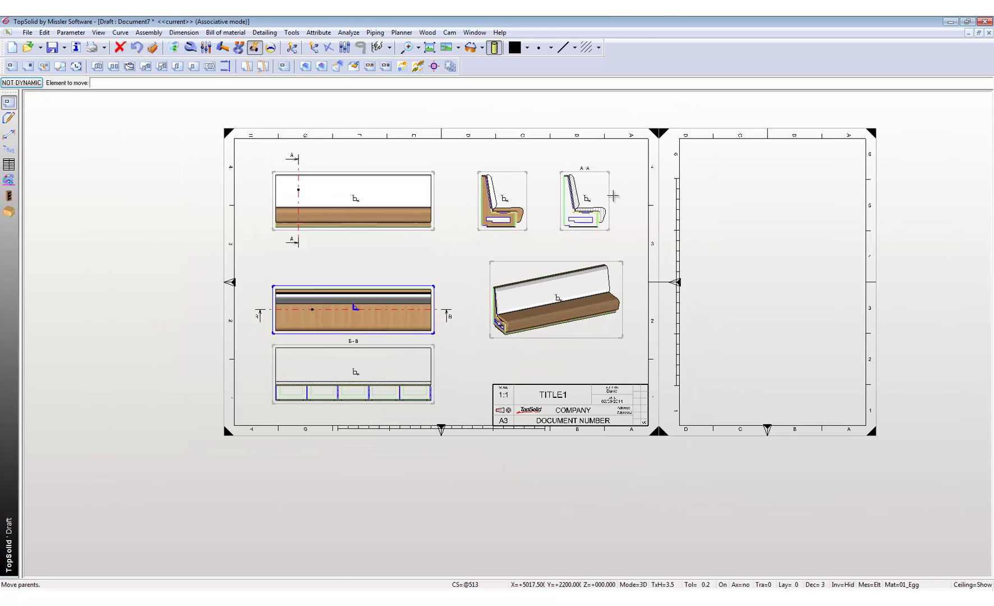
scroll(595, 196, "up", 5)
scroll(592, 252, "up", 1)
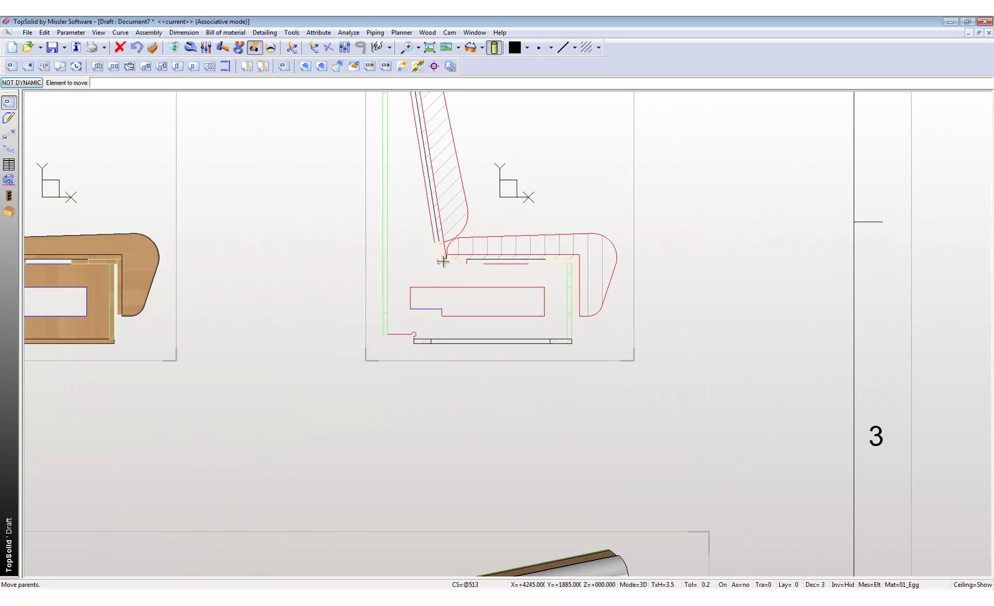
left_click(60, 66)
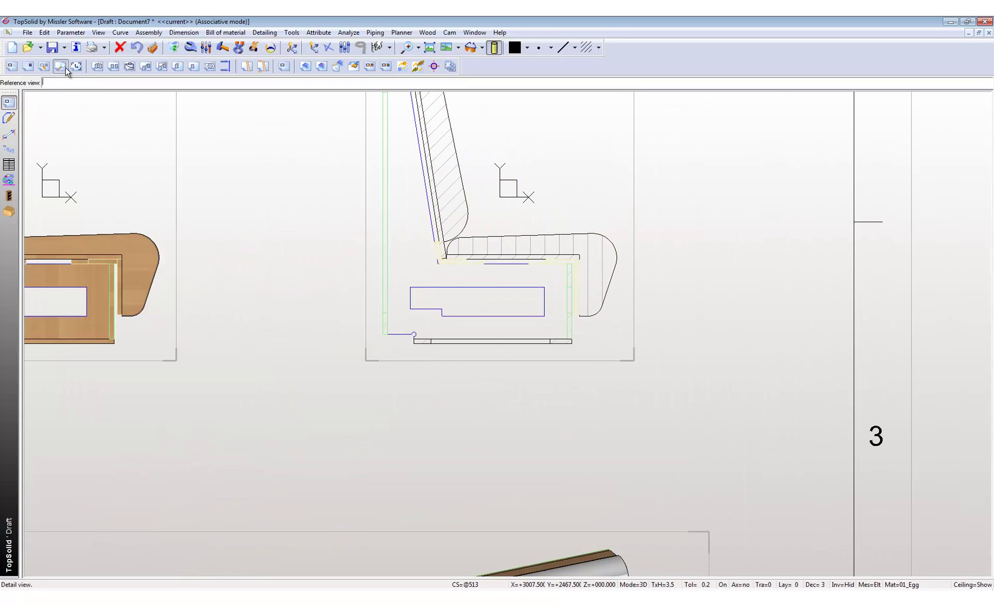
left_click(501, 259)
key("Return")
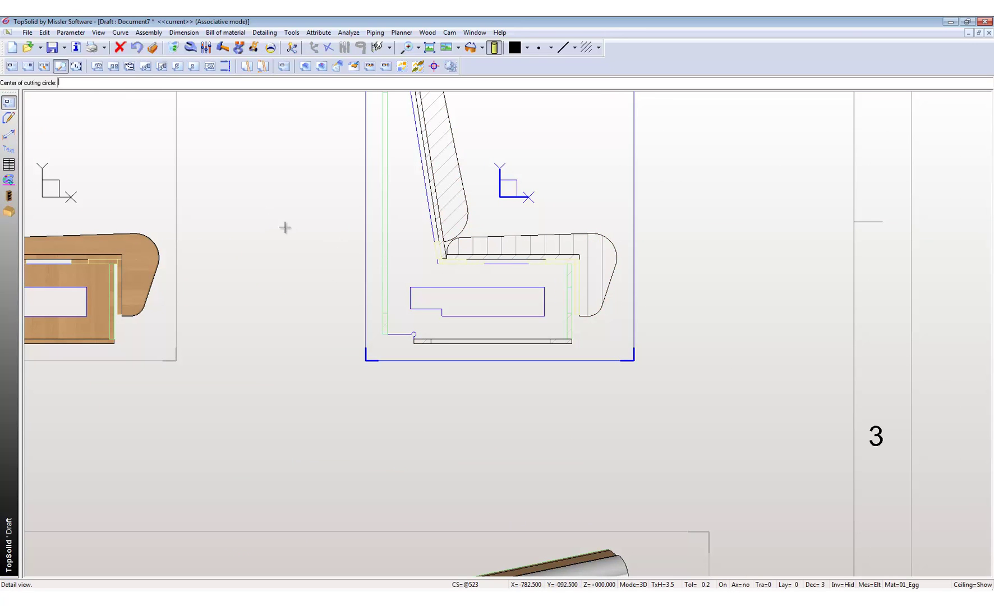
left_click(433, 271)
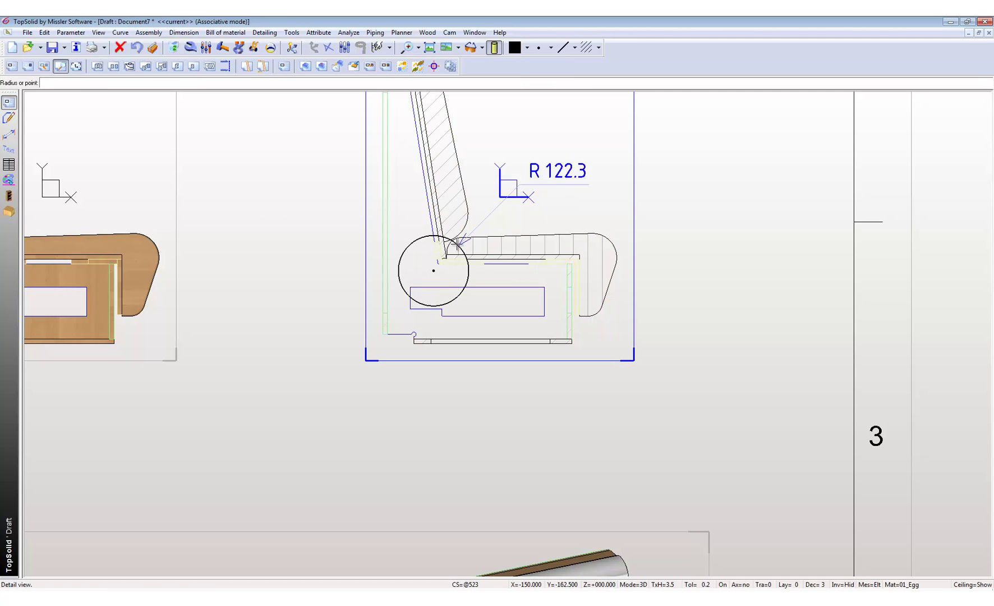
left_click(465, 239)
scroll(413, 303, "down", 6)
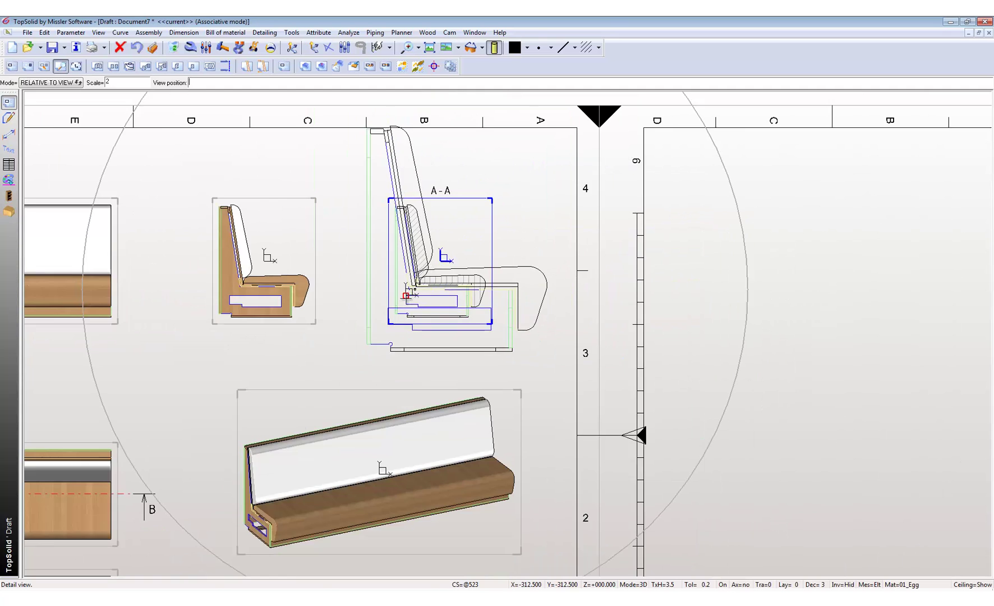
left_click(138, 49)
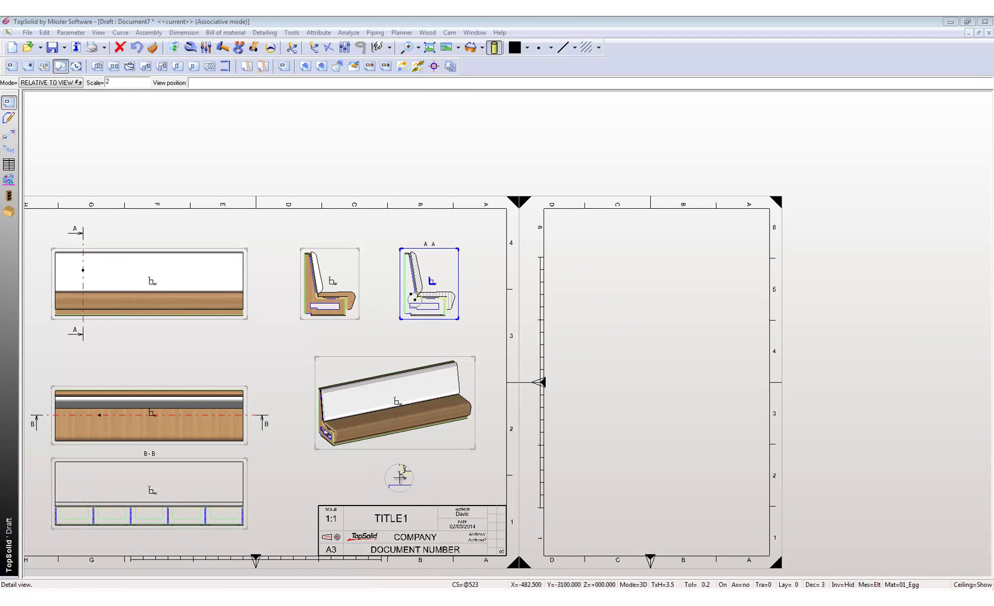
left_click(399, 479)
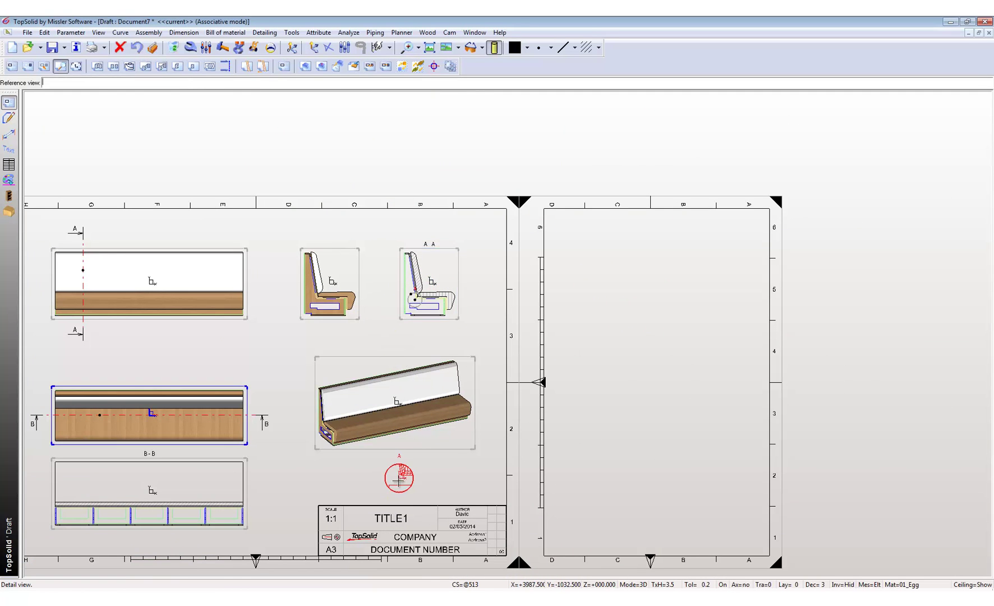
Step: Move the perspective view up and left, and shift detail A slightly left beneath it
scroll(400, 479, "up", 2)
left_click(253, 48)
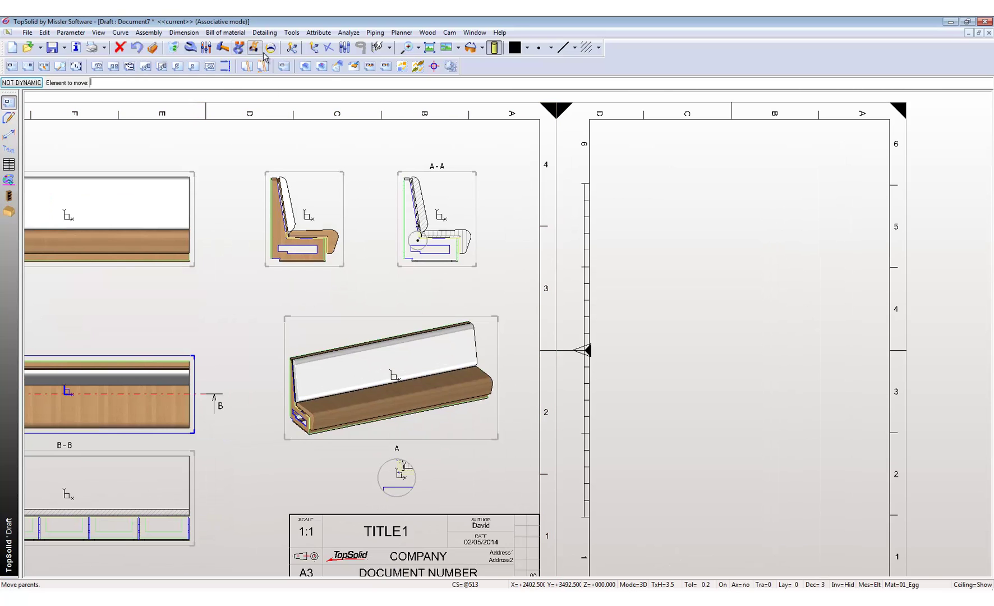
left_click(392, 400)
left_click(334, 356)
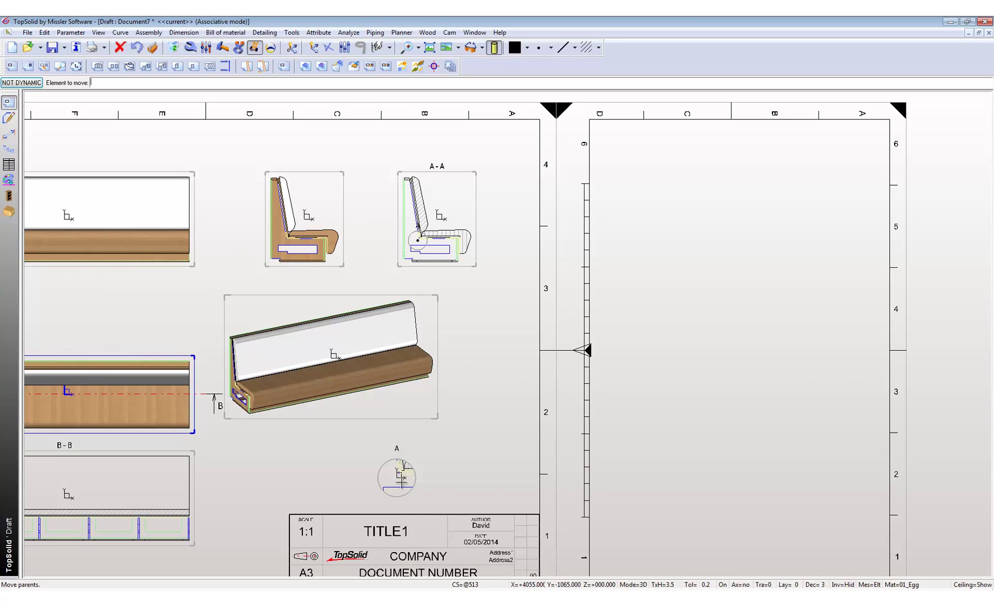
left_click(398, 477)
left_click(375, 473)
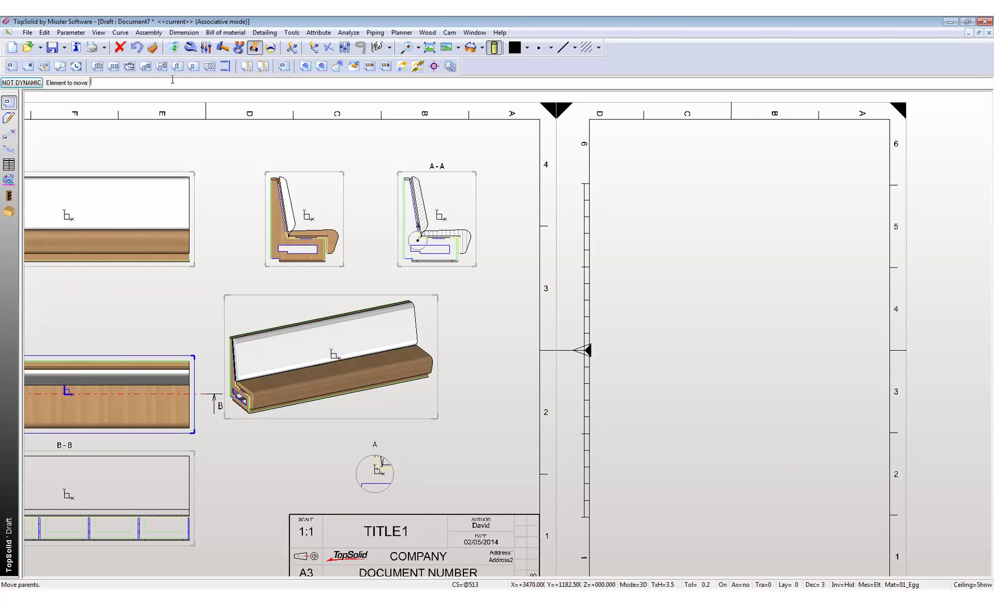
Step: Set detail view A's scaling factor relative to the drawing to 5
left_click(190, 47)
left_click(381, 466)
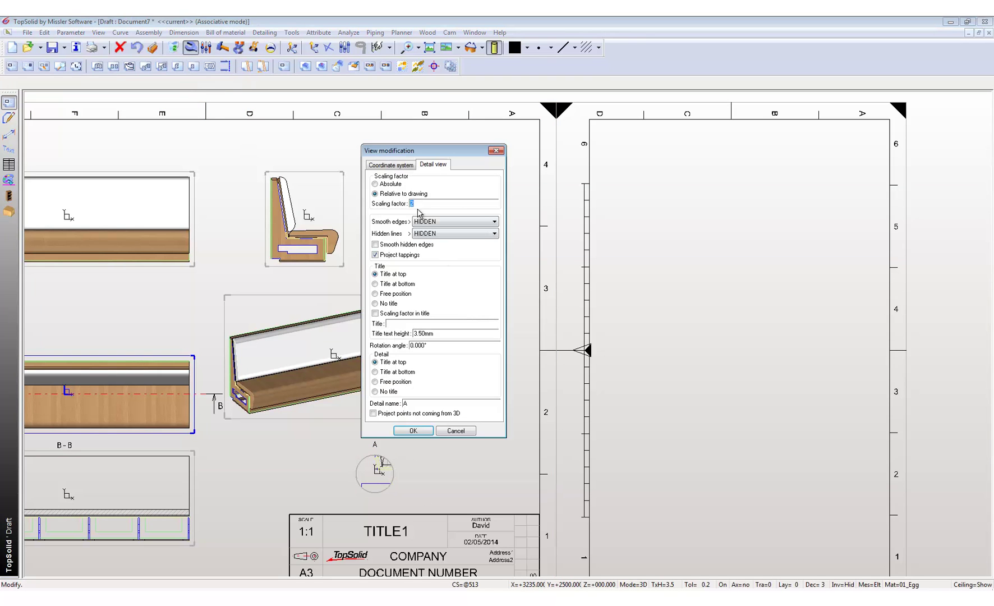
left_click(424, 203)
type("5")
key("Return")
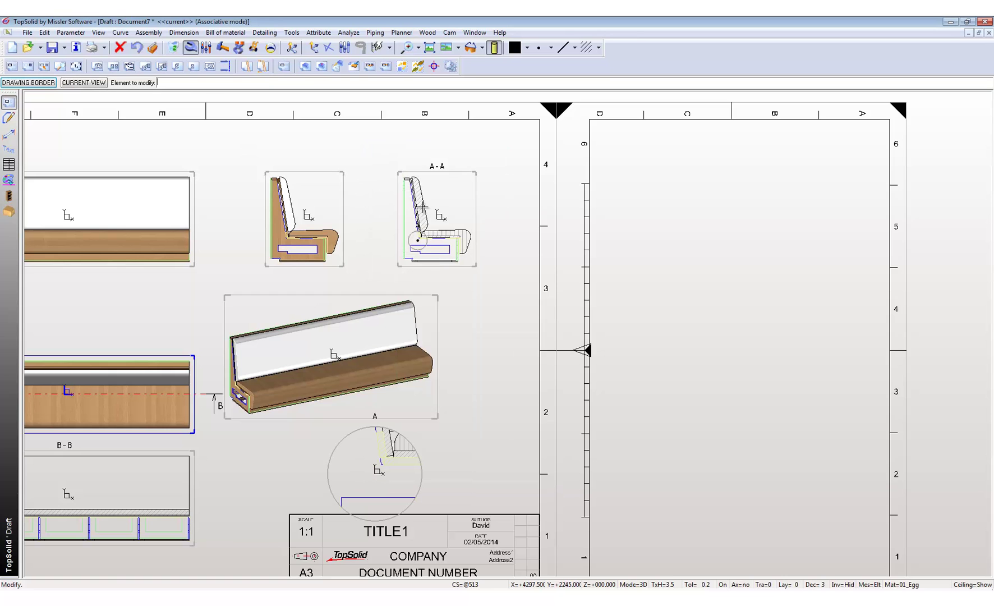
Step: Move the enlarged detail view to the free area above the title block's right end, clear of the perspective view
left_click(254, 47)
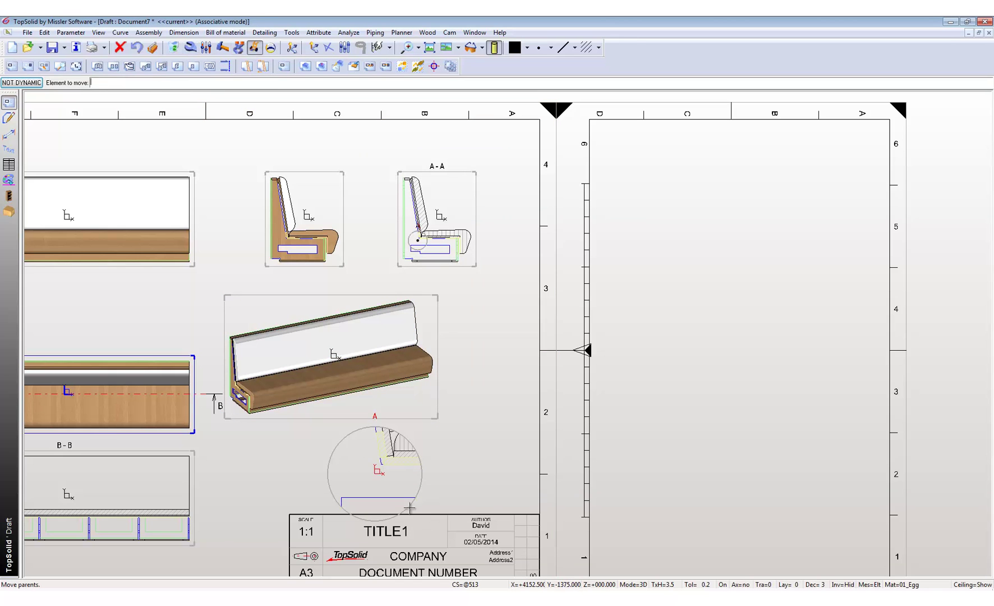
left_click(377, 469)
left_click(482, 454)
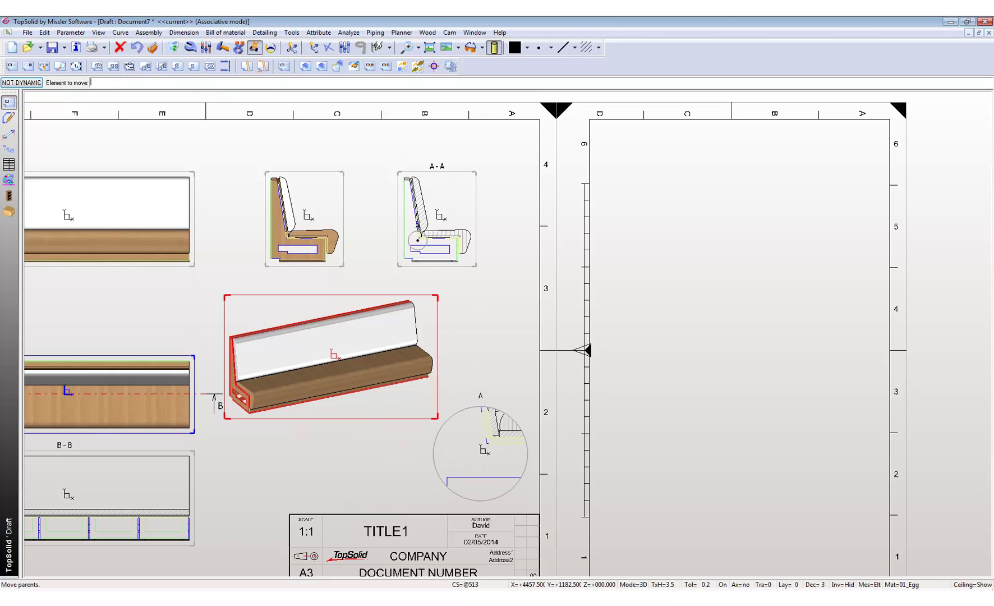
Step: Move detail circle A in section A-A to the seat's front edge, and back so it centres on the backrest-seat joint
left_click(418, 240)
left_click(459, 237)
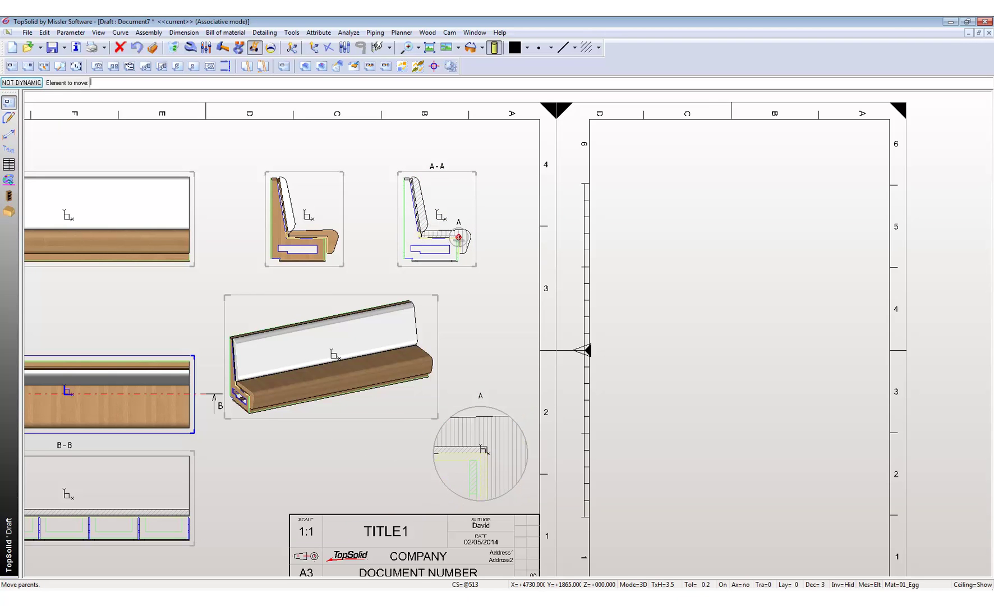
left_click(459, 237)
left_click(421, 236)
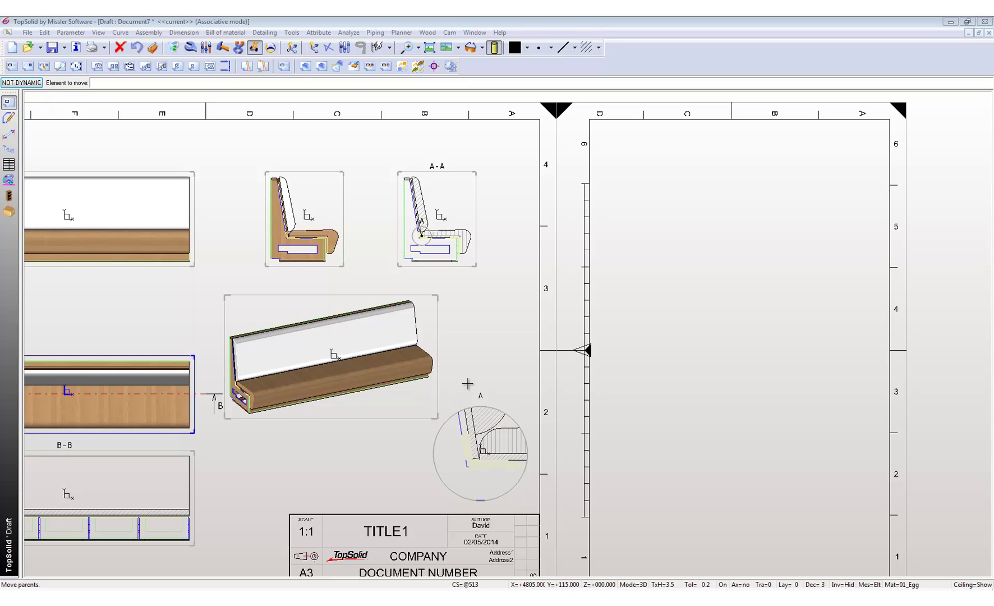
Step: Add a vertical composite dimension chain left of section B-B, measuring the base, seat and backrest heights from the bottom edge
scroll(501, 343, "down", 2)
left_click(9, 134)
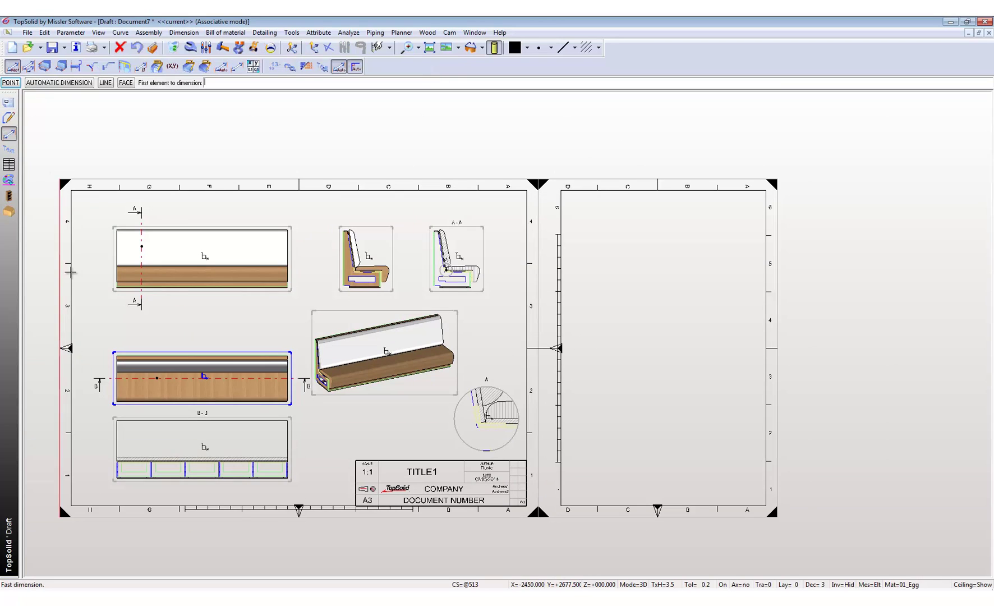
scroll(114, 471, "up", 3)
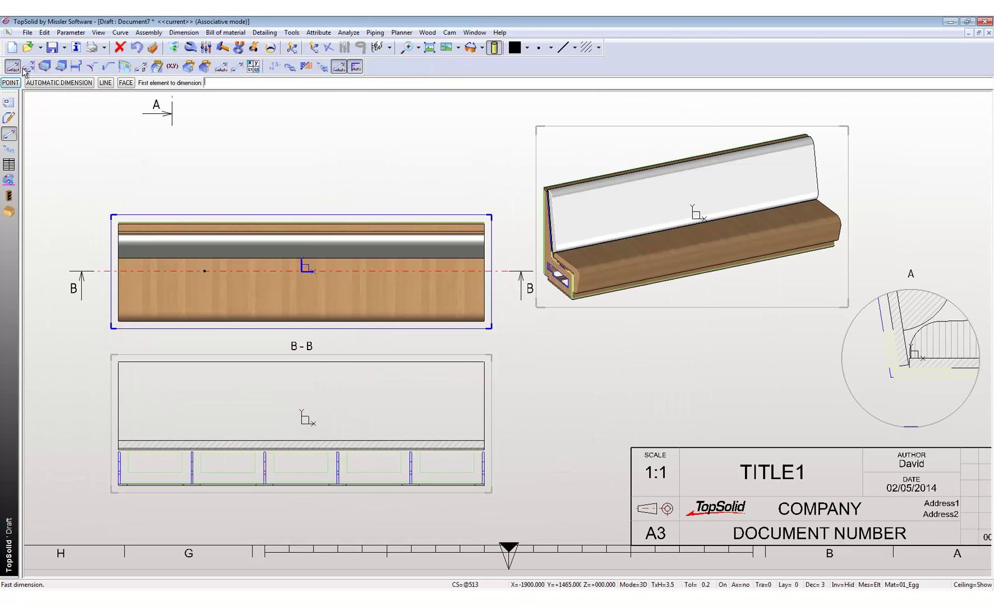
left_click(28, 66)
left_click(52, 83)
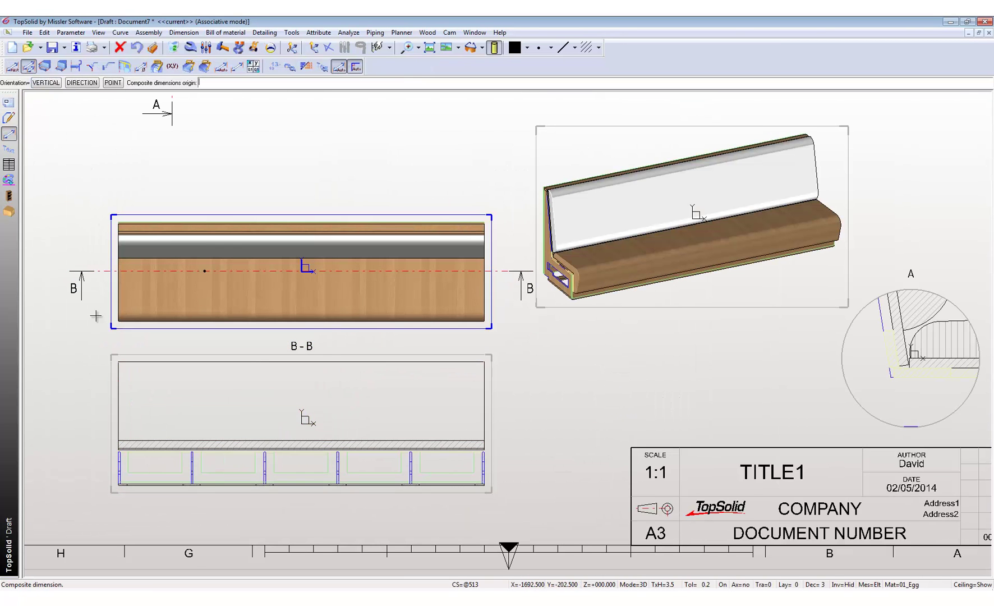
scroll(117, 441, "up", 3)
left_click(177, 537)
left_click(149, 459)
scroll(148, 460, "down", 3)
left_click(104, 464)
left_click(163, 447)
left_click(152, 352)
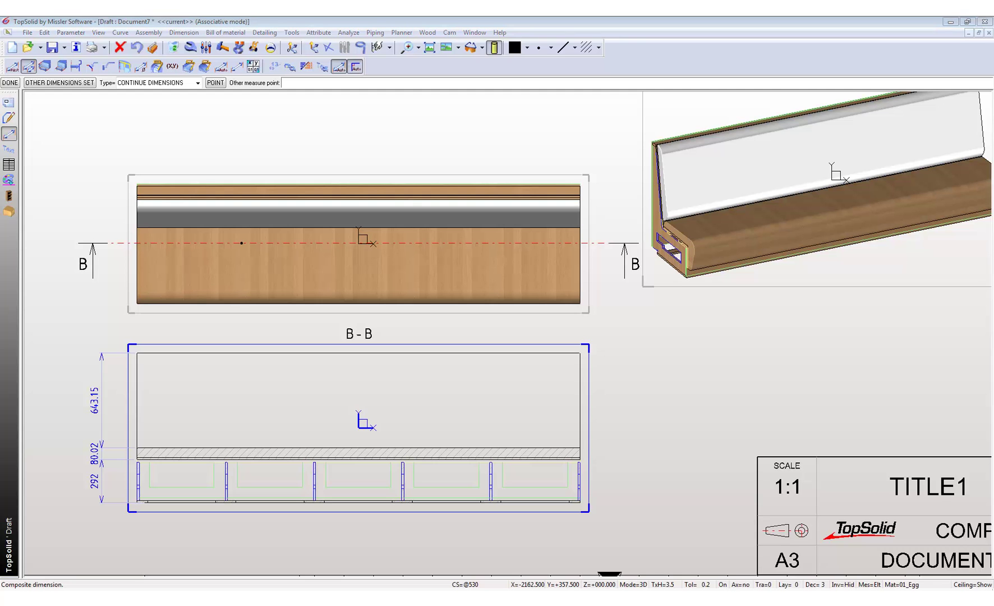
Step: Dimension the radii of the backrest cushion's upper and lower front roundings in the side view, placed outside the view frame
scroll(270, 333, "down", 5)
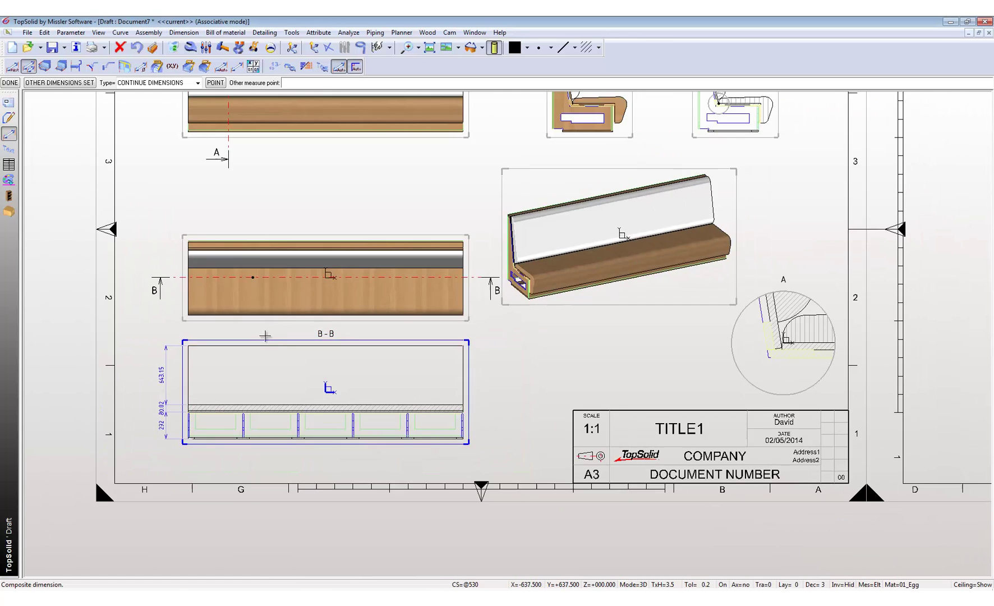
scroll(467, 176, "up", 3)
scroll(446, 163, "up", 2)
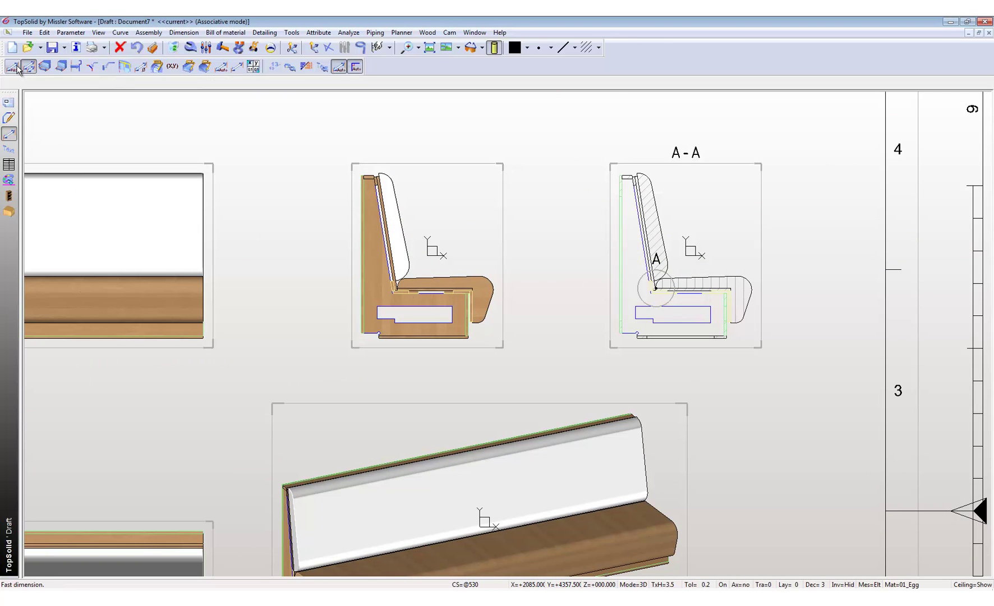
left_click(18, 69)
scroll(389, 179, "up", 2)
left_click(391, 166)
left_click(430, 125)
left_click(426, 304)
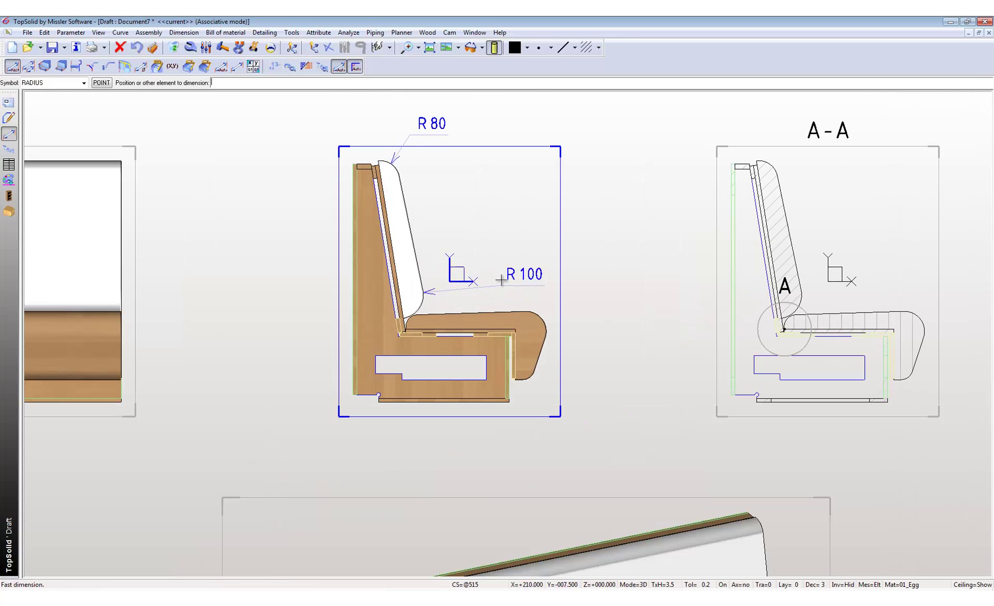
left_click(588, 212)
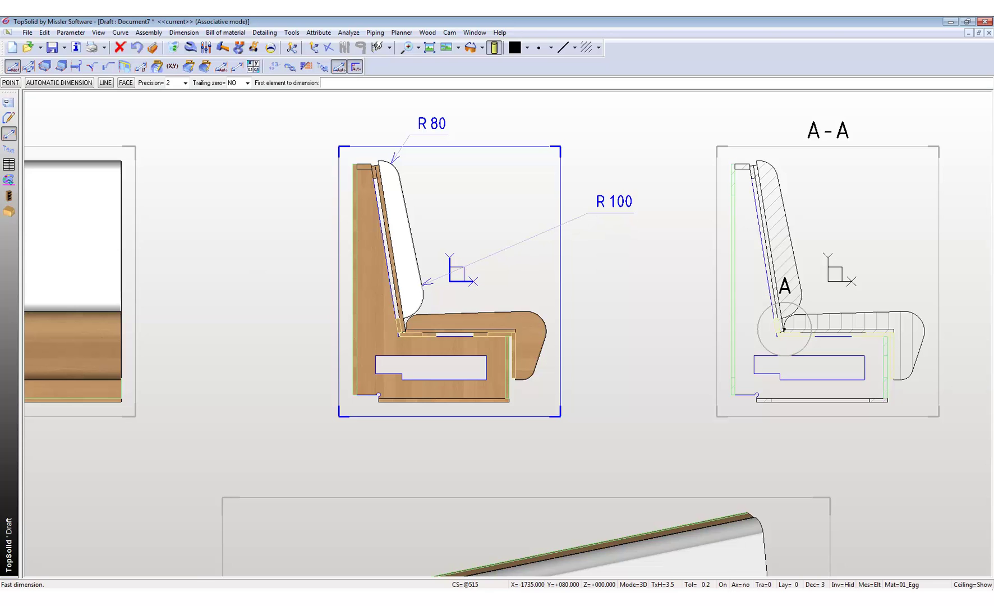
Step: Switch to the Banquette design and display it side by side with the draft
scroll(343, 180, "up", 1)
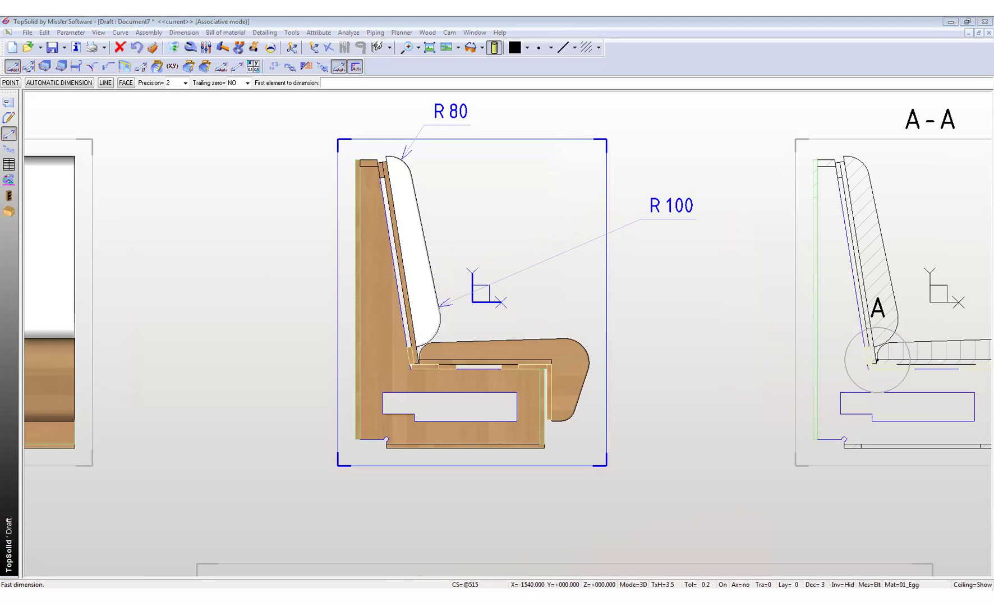
scroll(214, 264, "down", 9)
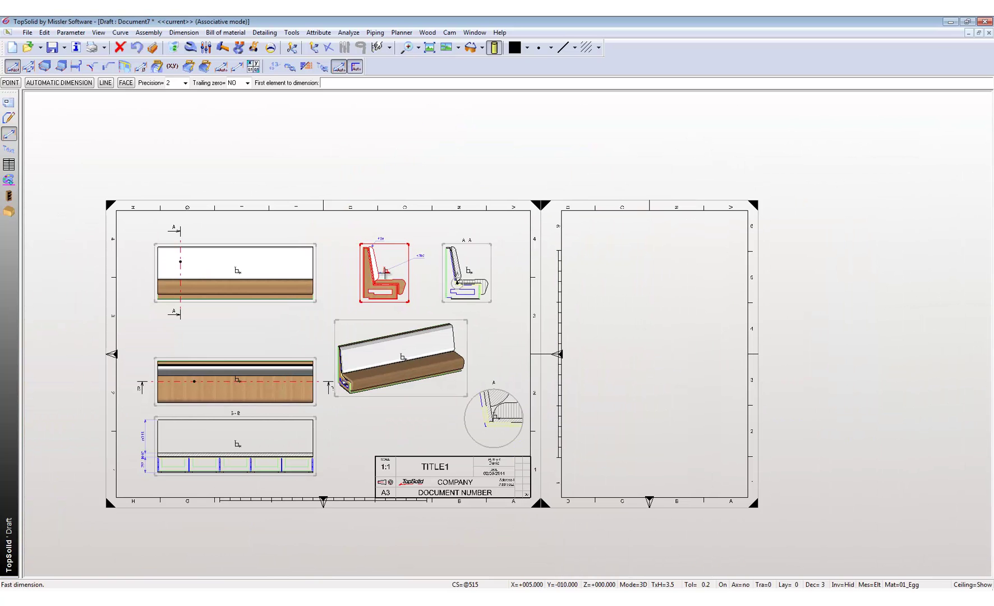
key("ctrl+Tab")
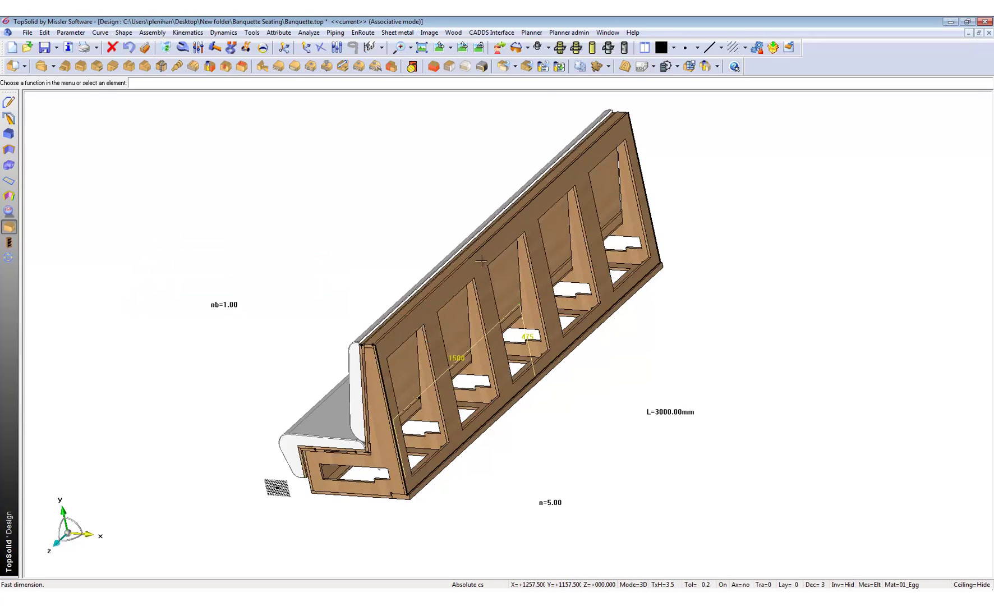
left_click(645, 47)
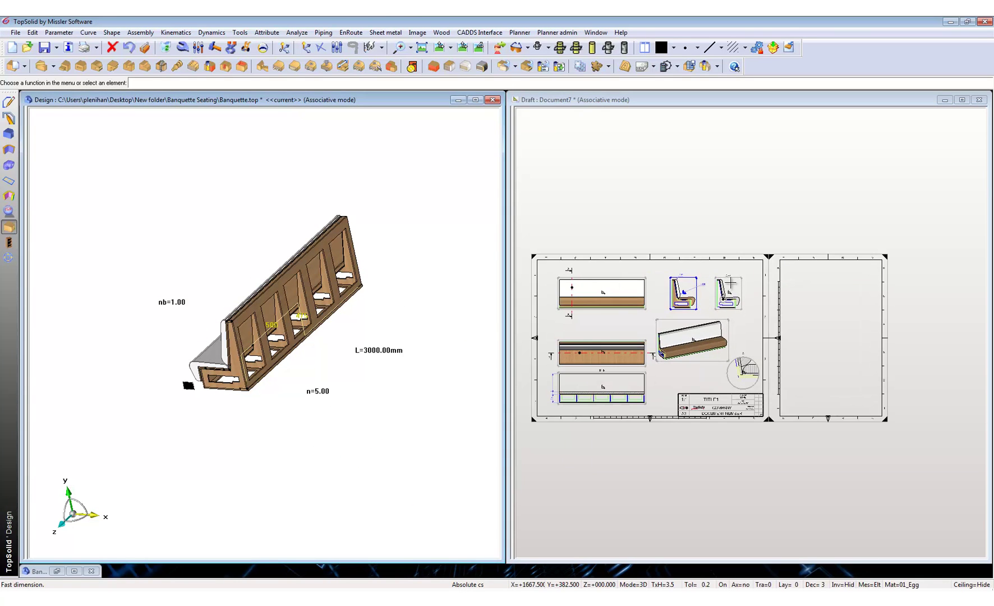
left_click(730, 284)
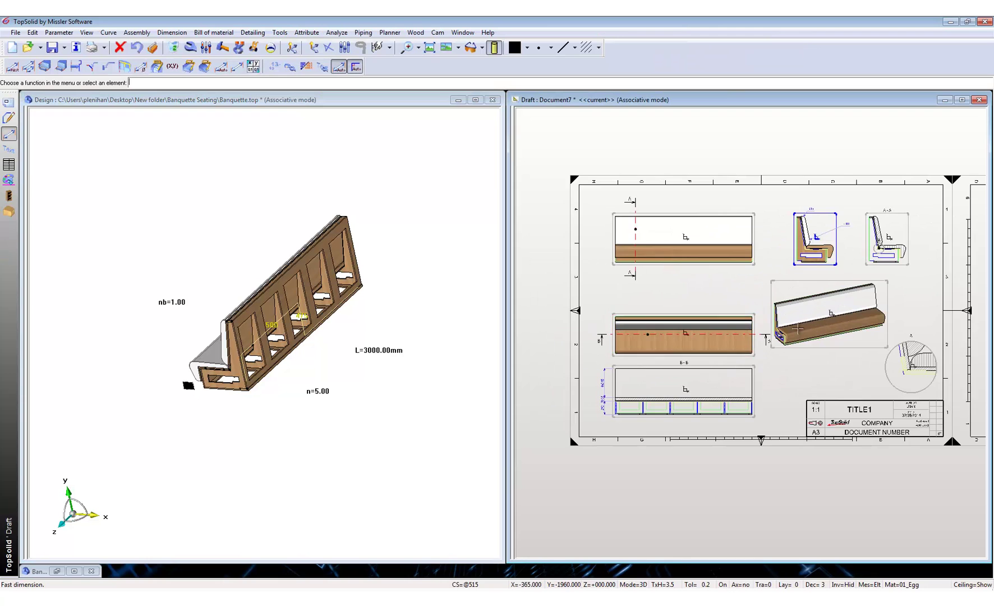
middle_click_drag(788, 329, 750, 316)
scroll(643, 311, "up", 1)
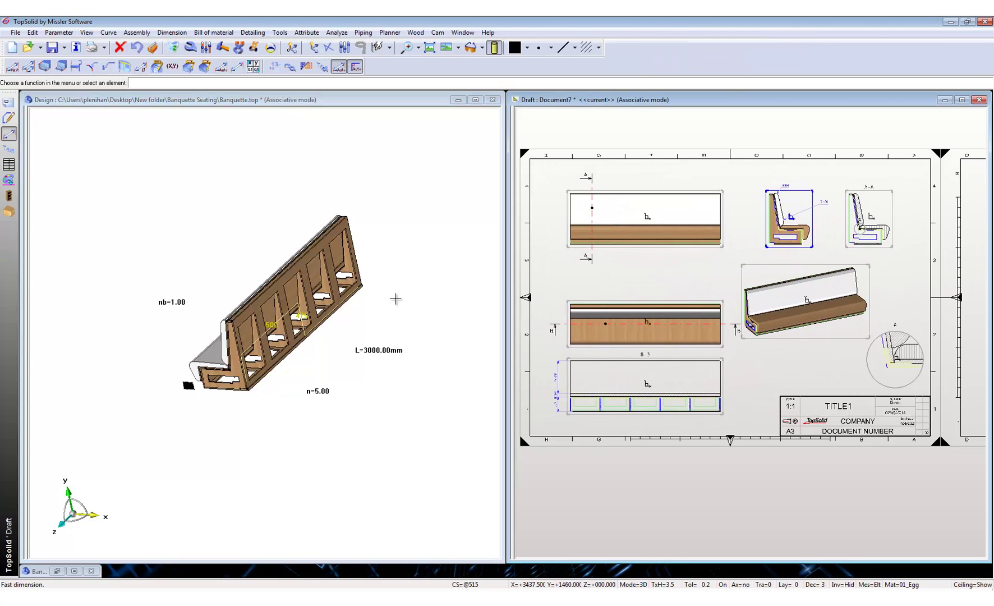
Step: Set parameter n to 3 in the banquette design
left_click(394, 300)
left_click(198, 48)
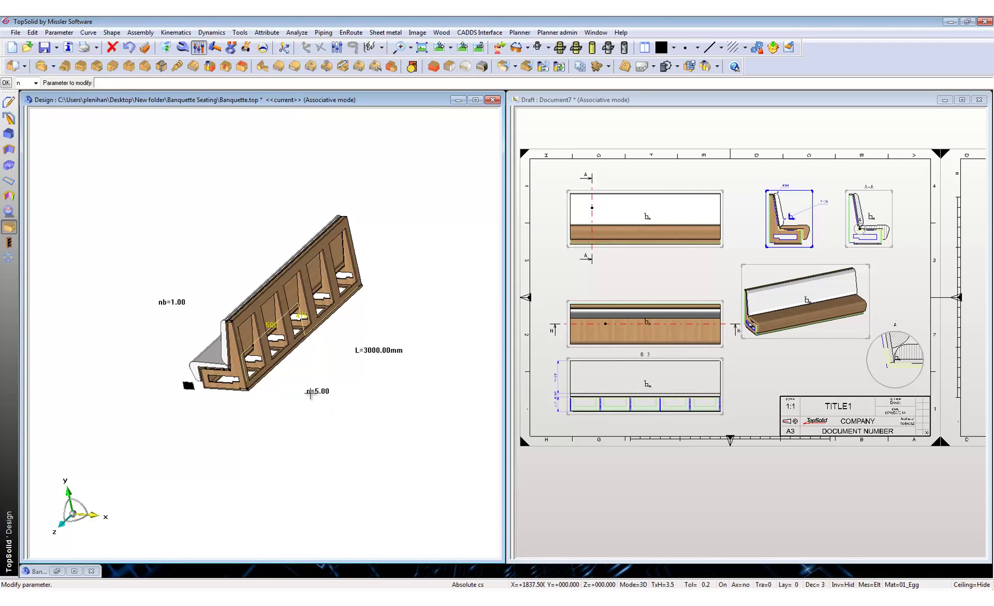
left_click(308, 393)
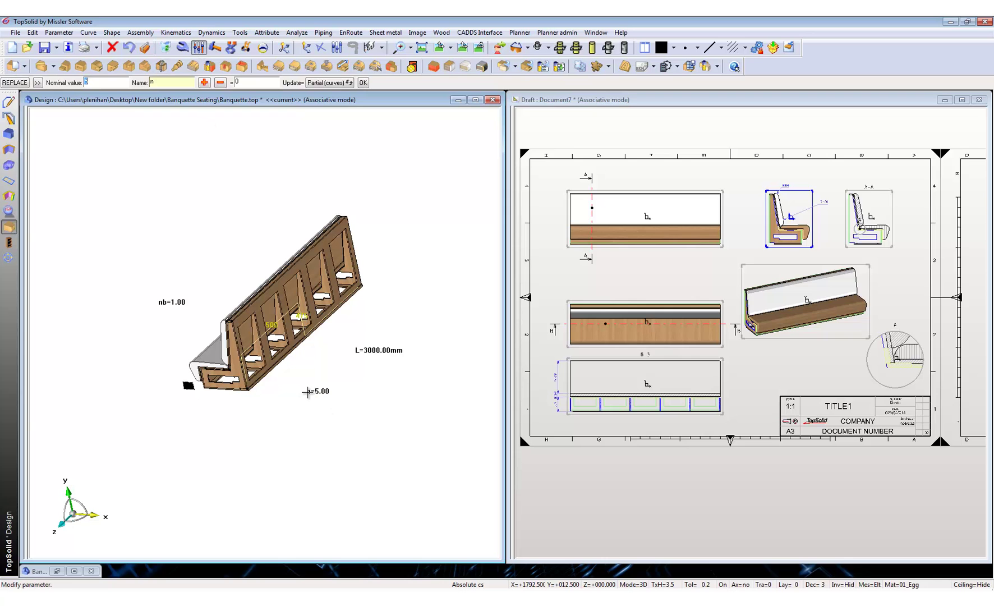
key("Return")
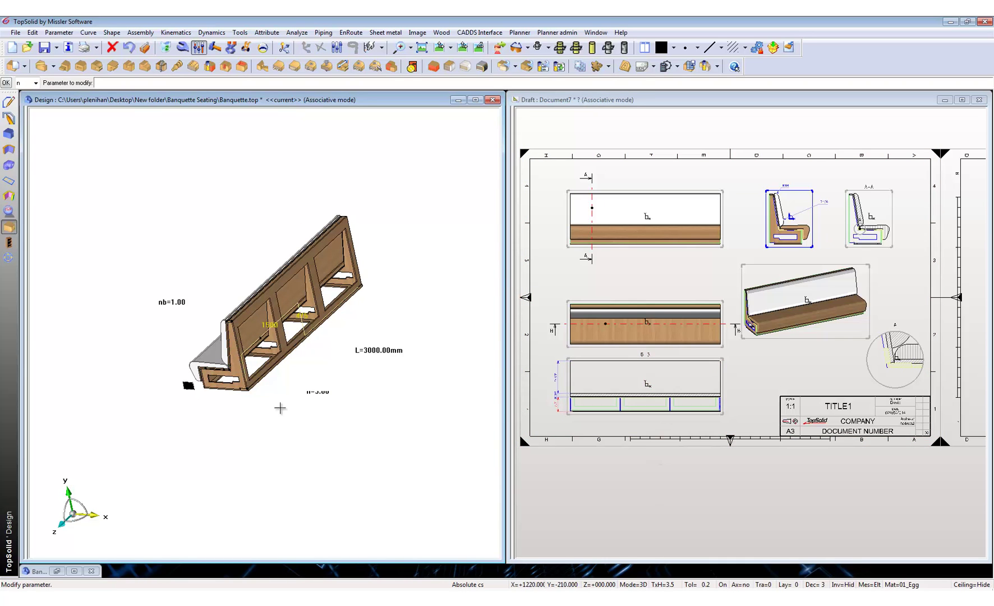
Step: Set parameter n to 5 and length L to 2500 mm in the banquette design
left_click(307, 391)
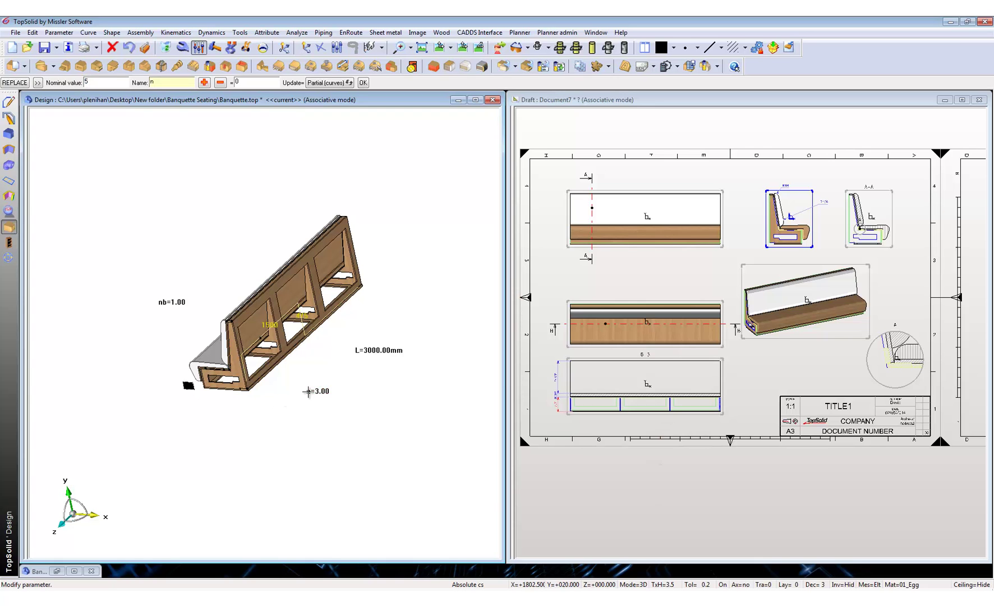
key("Return")
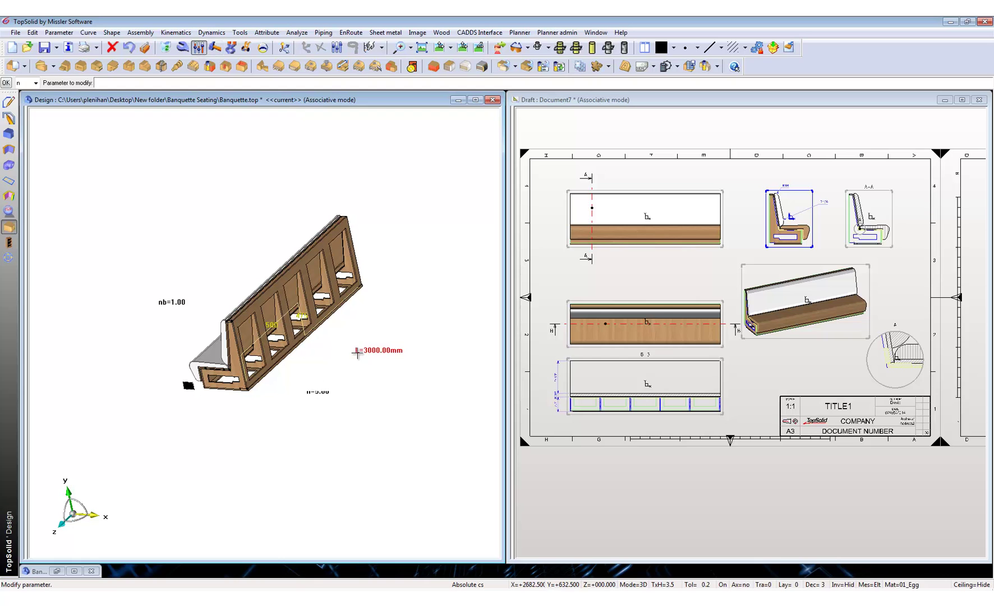
left_click(361, 350)
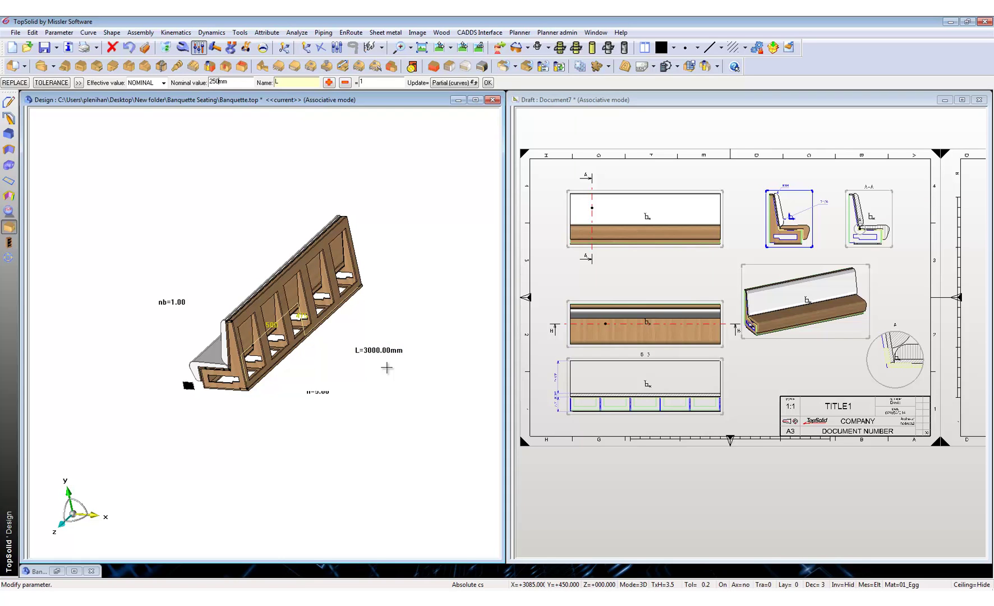
key("Return")
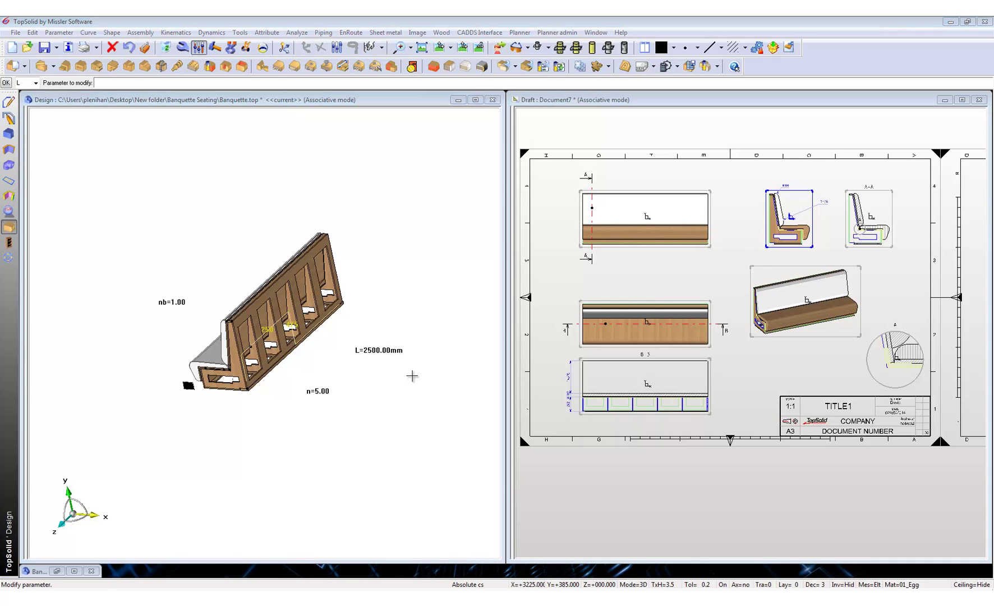
Step: Show the design's hidden elements and set the 533 mm depth dimension below the base frame to 700 mm
left_click(844, 585)
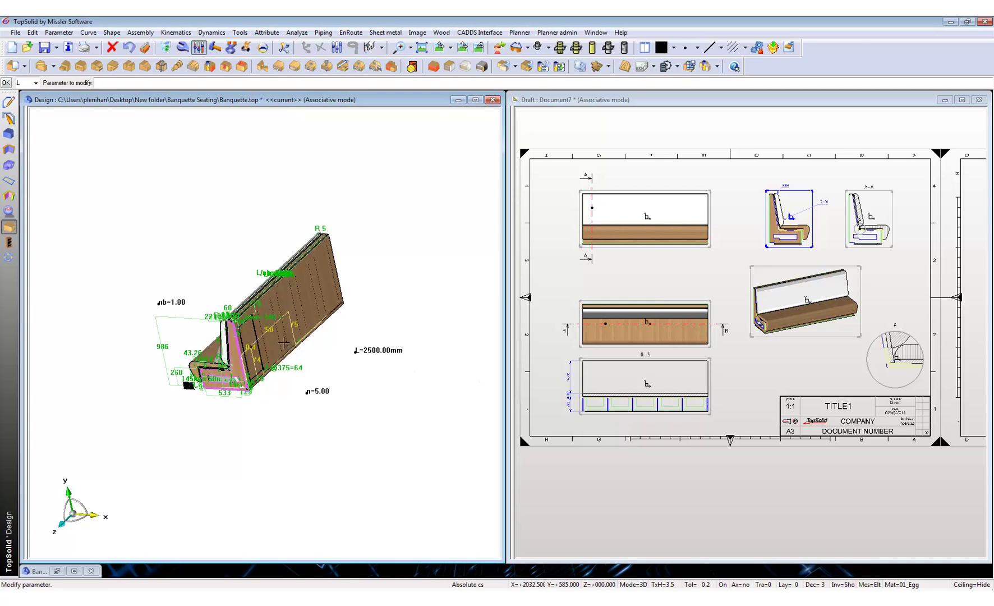
scroll(211, 324, "up", 5)
middle_click_drag(255, 361, 259, 265)
left_click(261, 467)
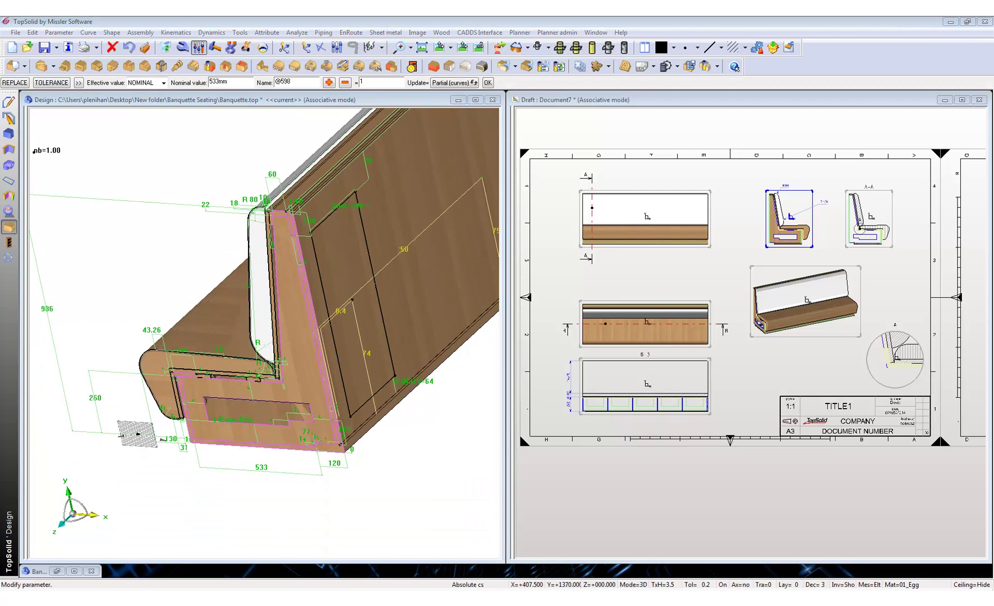
left_click(212, 50)
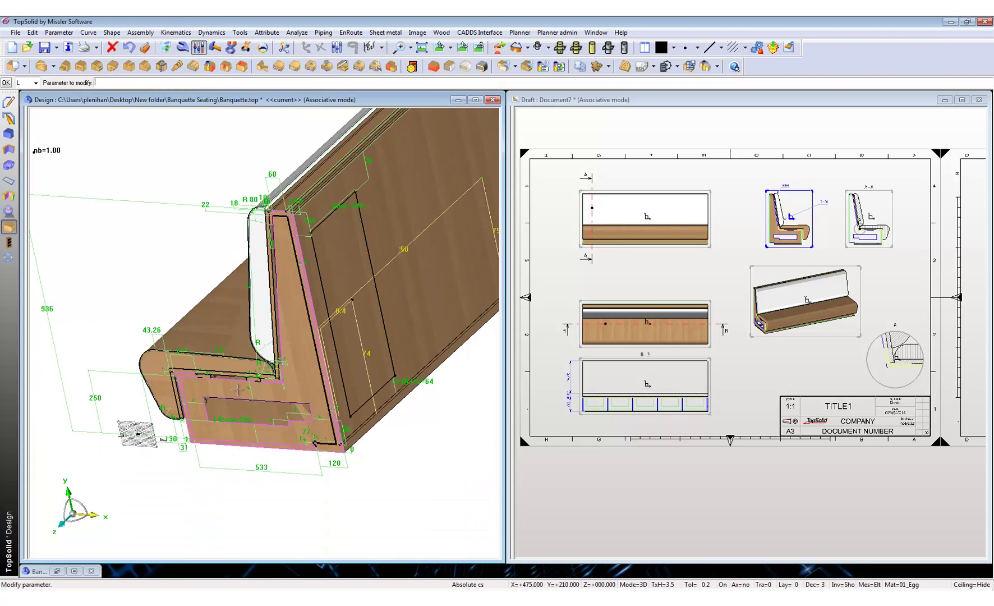
left_click(262, 467)
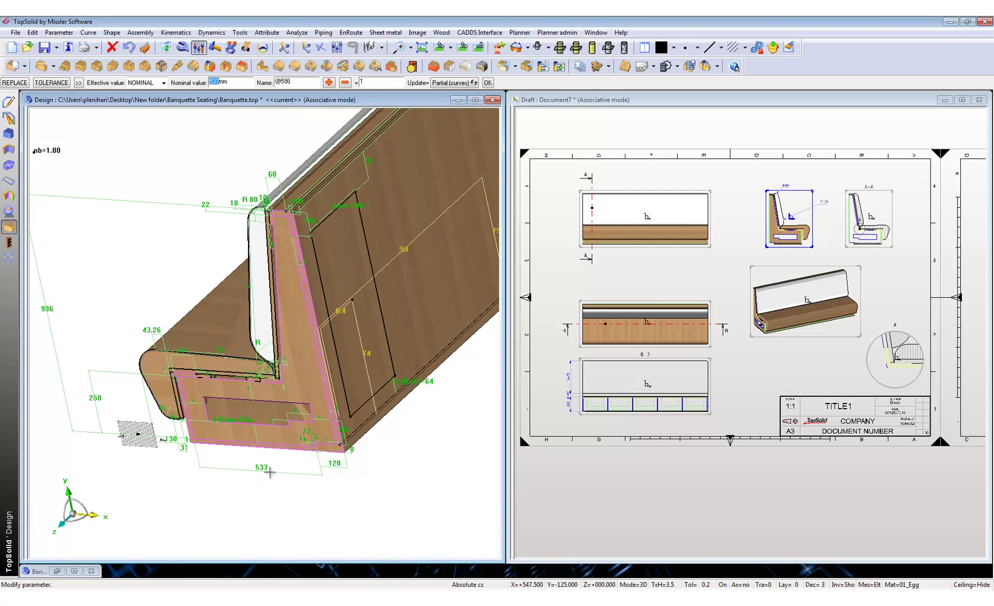
type("700")
key("Return")
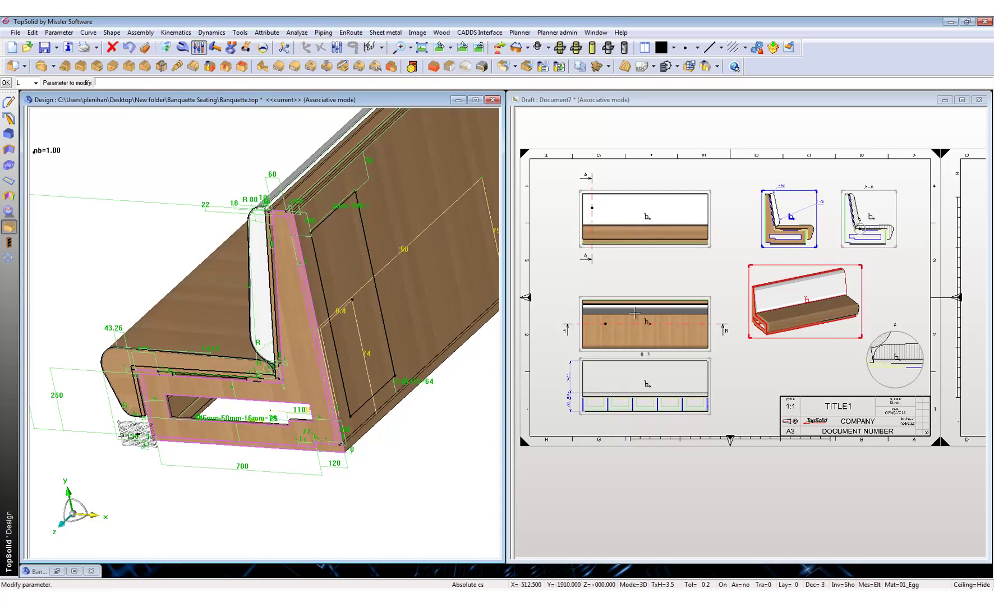
Step: Change the rounding dimension at the seat cushion's lower front edge
scroll(137, 396, "up", 5)
left_click(138, 396)
key("Return")
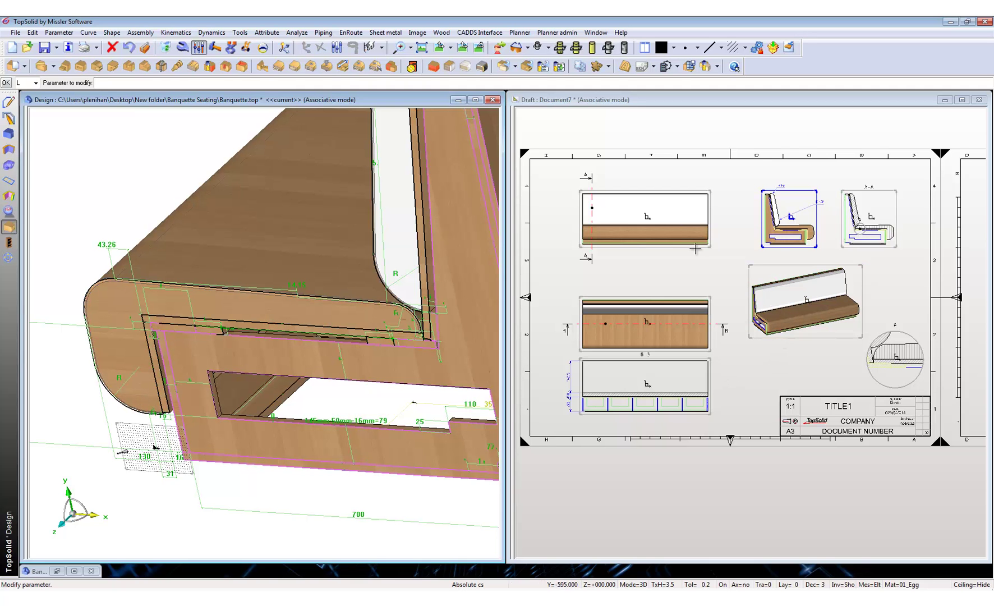
Step: Set the selected dimension near the top of the backrest to 100 mm and hide the design's construction elements and dimensions
scroll(252, 437, "down", 5)
scroll(299, 370, "up", 2)
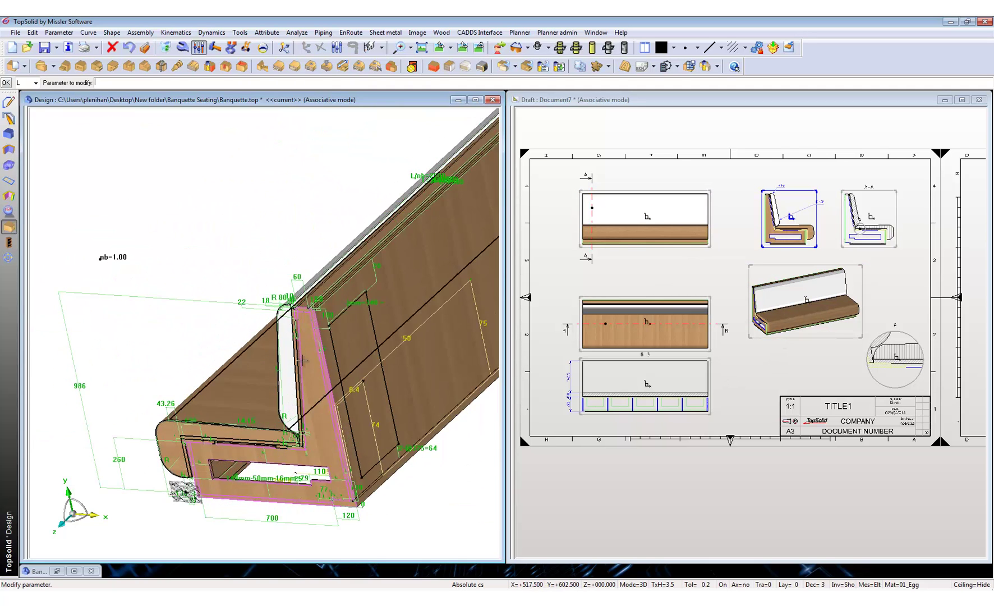
scroll(288, 314, "up", 5)
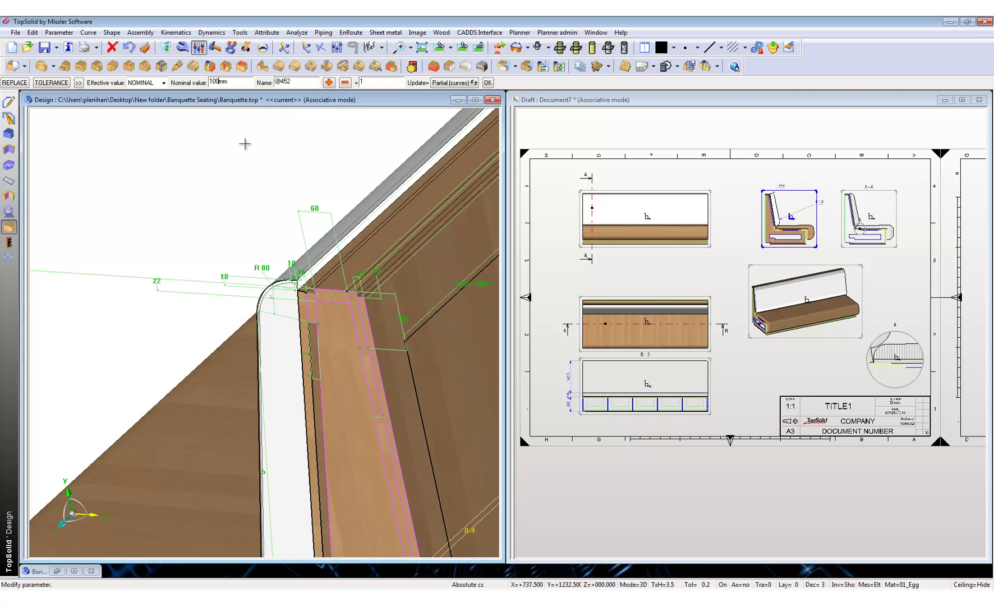
key("Return")
scroll(303, 257, "down", 5)
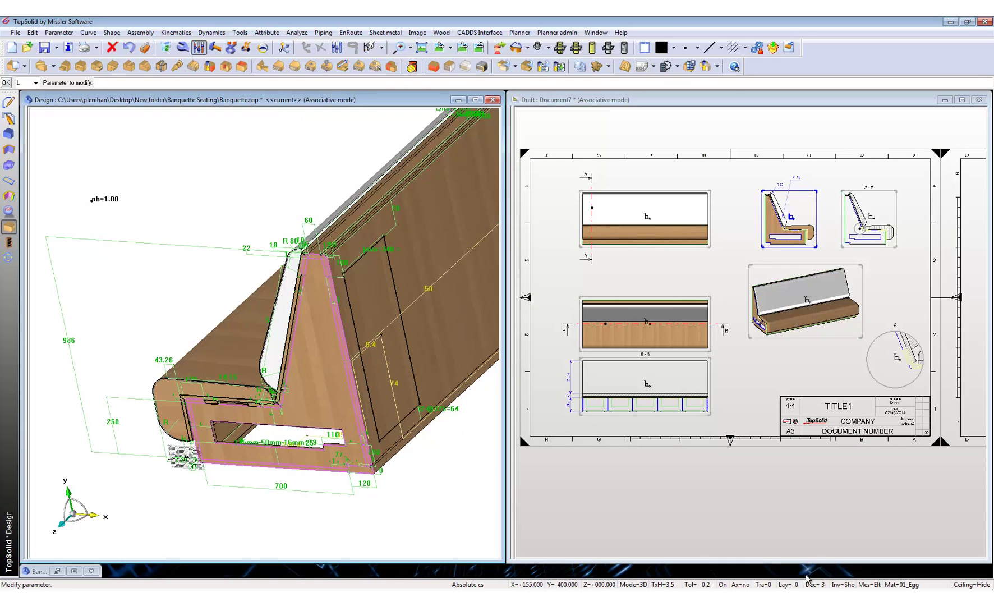
scroll(311, 411, "down", 3)
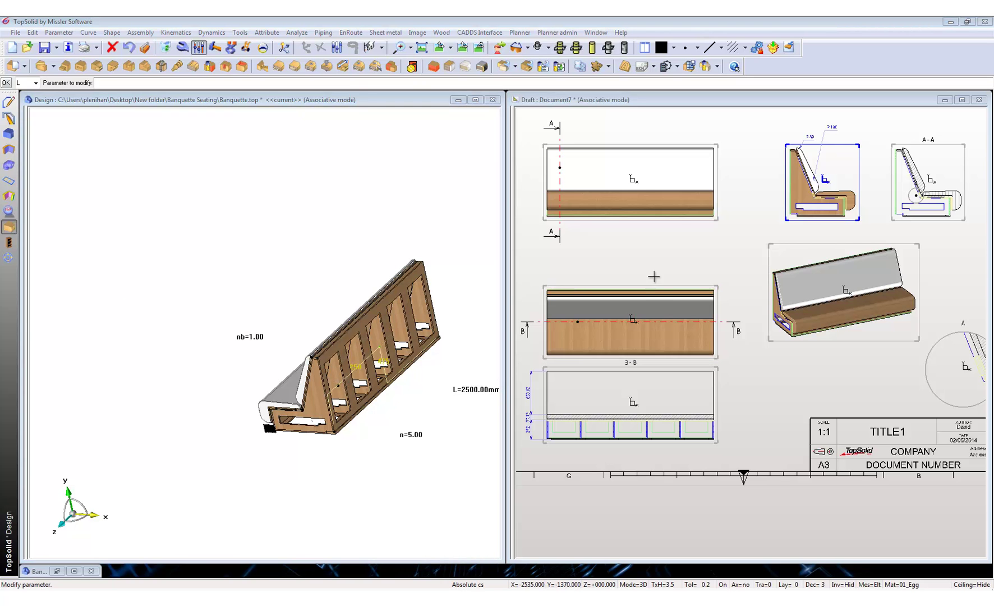
Step: Switch to the draft and start a bill of material using the standard template TopWood IdxNbDesRefMatGrSComLenWidThEd
left_click(666, 256)
scroll(662, 275, "down", 6)
scroll(639, 328, "down", 2)
scroll(808, 314, "up", 2)
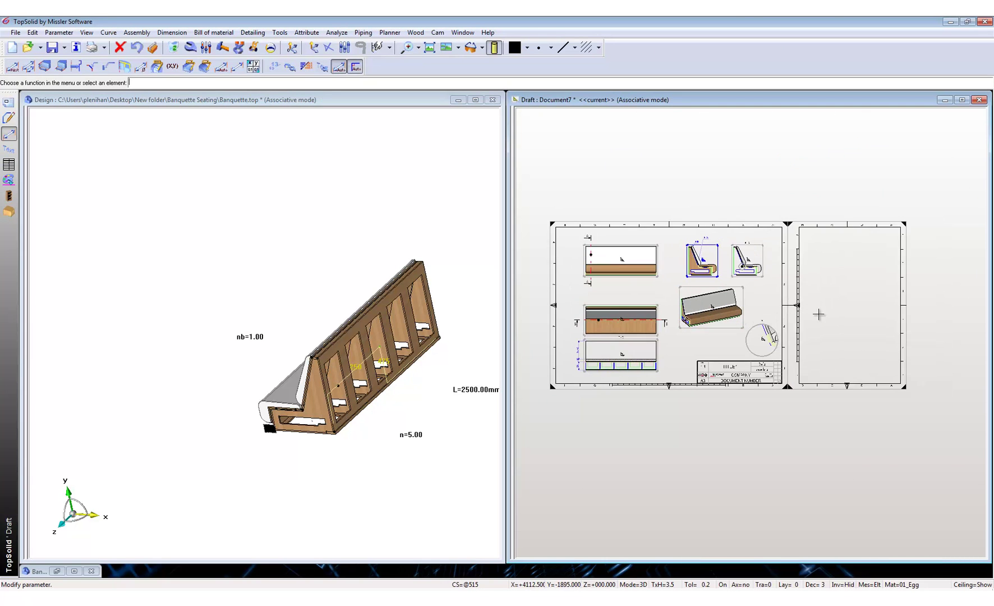
scroll(744, 313, "up", 2)
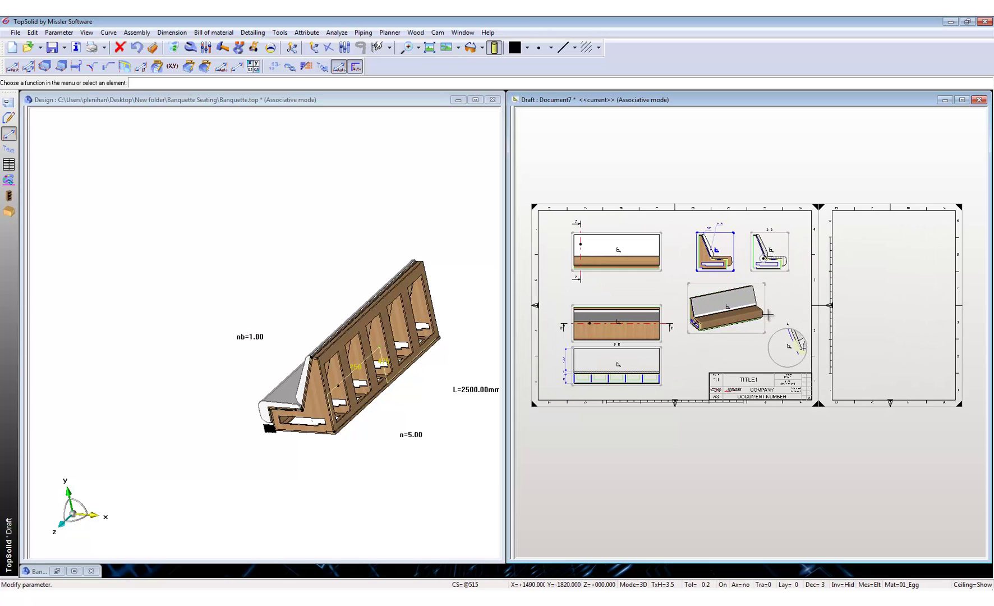
left_click(8, 167)
left_click(519, 301)
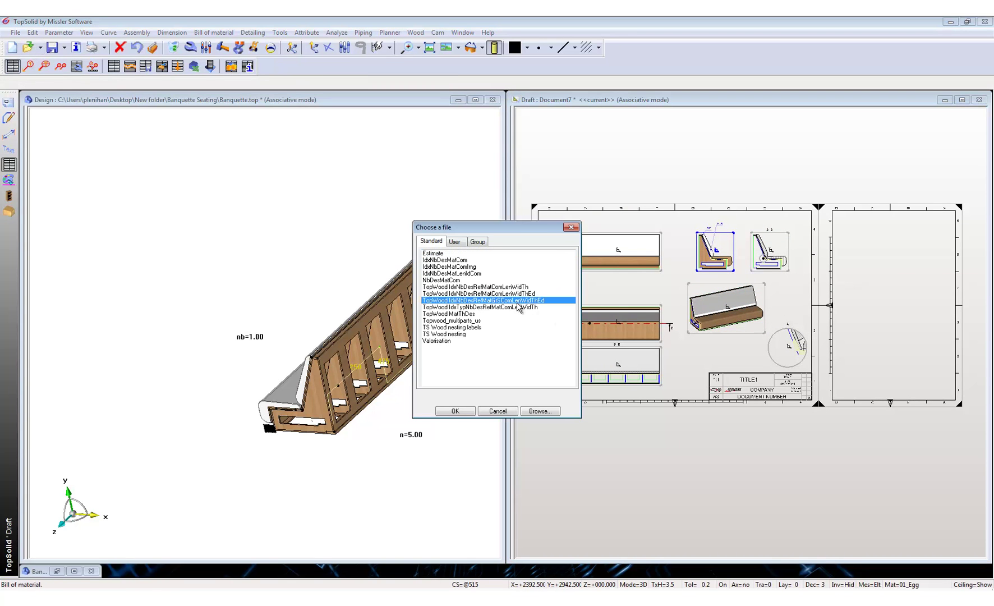
left_click(454, 411)
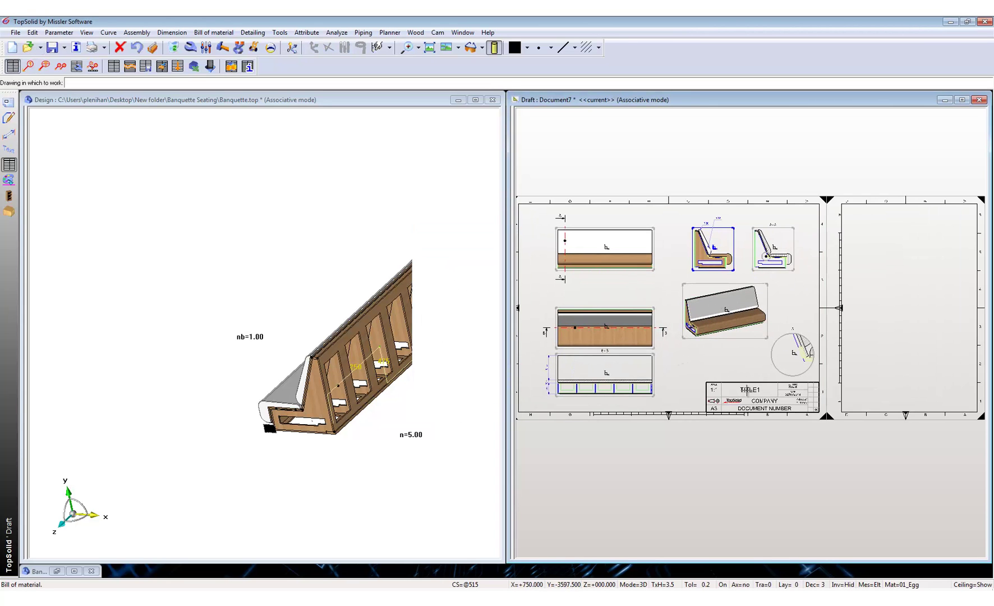
Step: Insert the bill of material for the perspective view on the second sheet, aligned between the lower corners of its frame
left_click(938, 412)
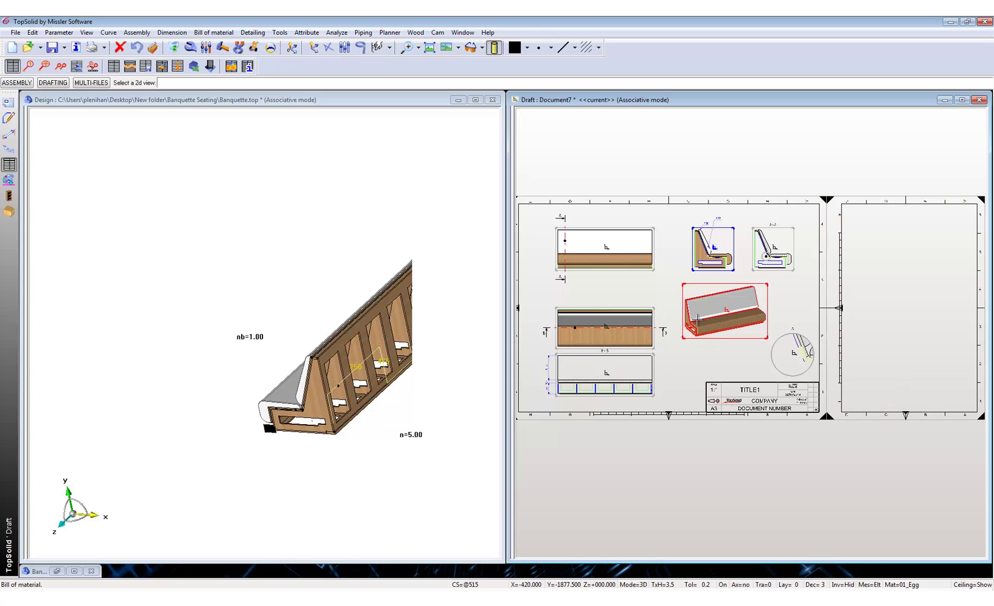
left_click(697, 314)
left_click(842, 412)
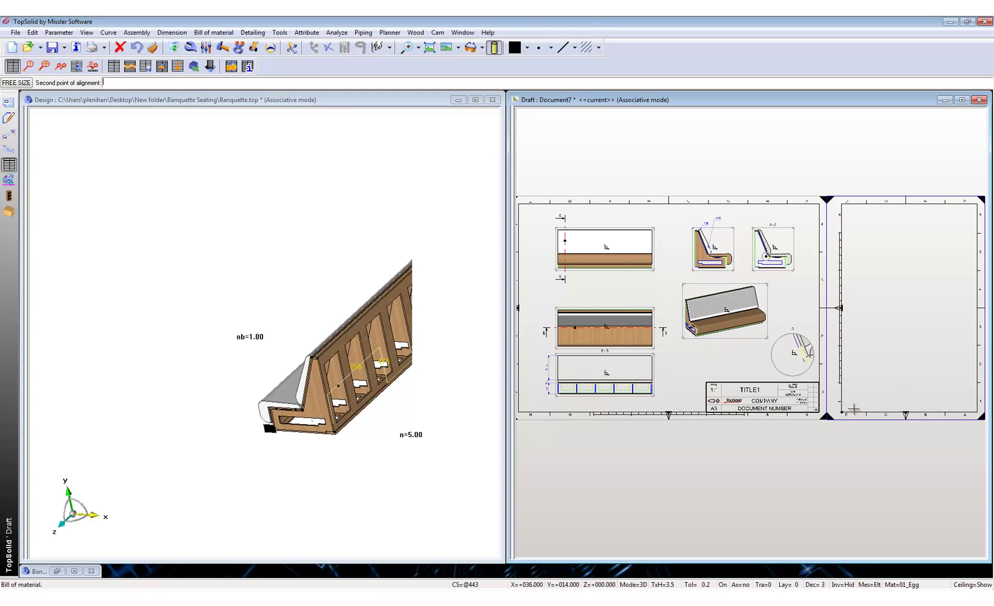
left_click(137, 48)
left_click(68, 83)
left_click(39, 90)
left_click(841, 412)
left_click(977, 413)
scroll(977, 412, "up", 3)
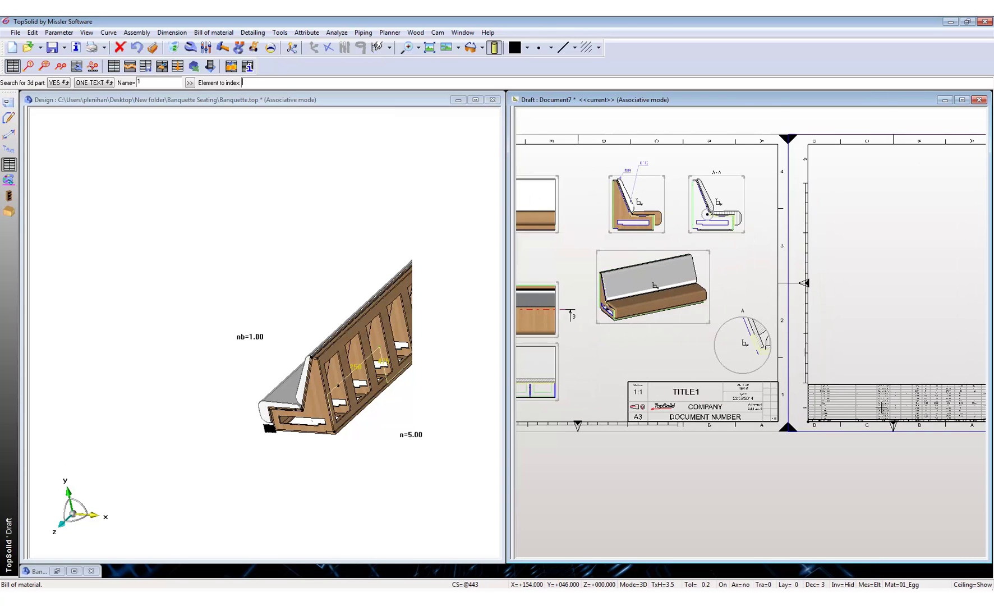
scroll(882, 389, "up", 10)
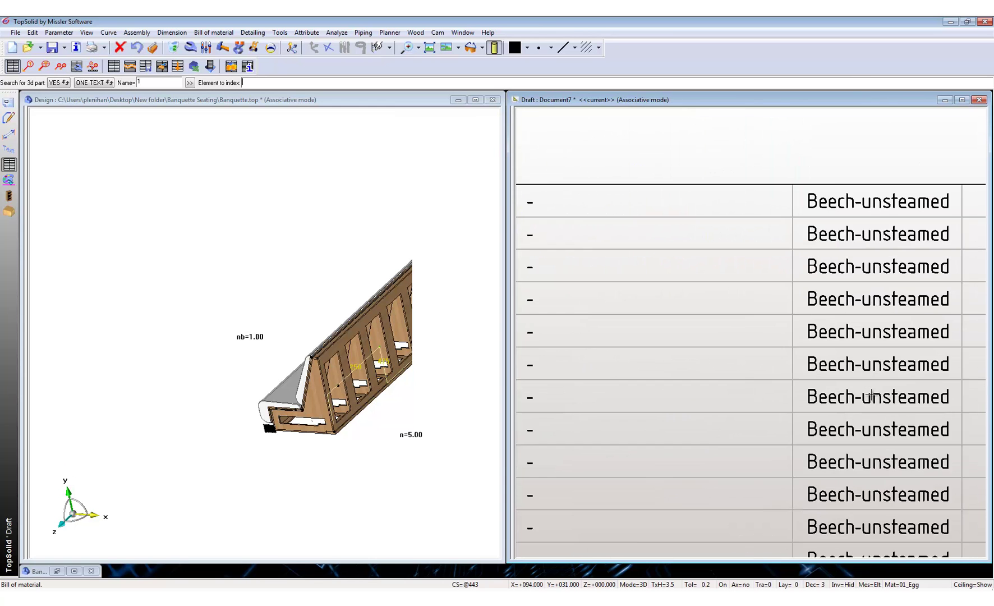
scroll(882, 389, "down", 8)
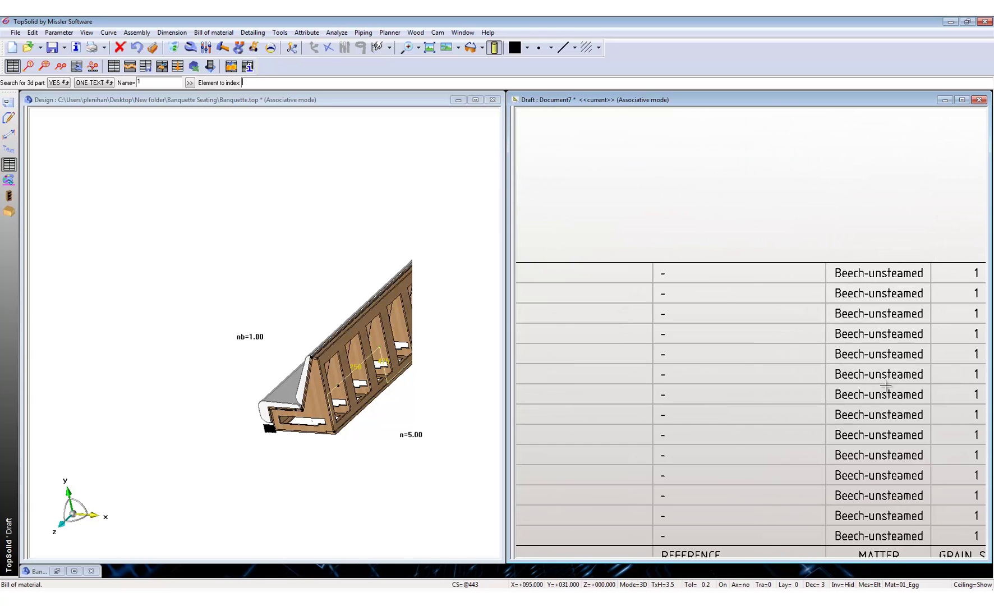
scroll(882, 384, "down", 3)
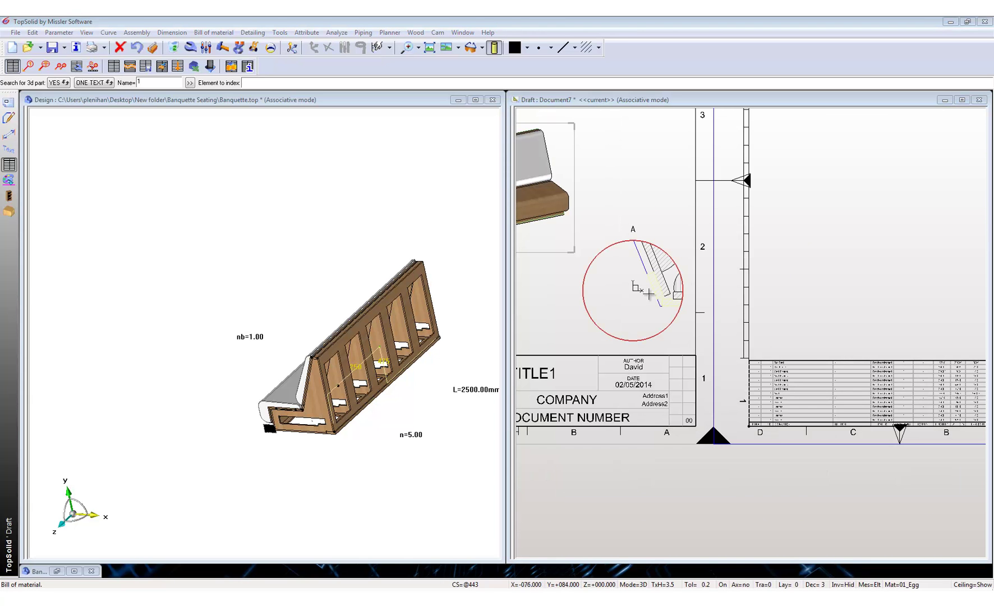
left_click(807, 305)
scroll(812, 304, "down", 2)
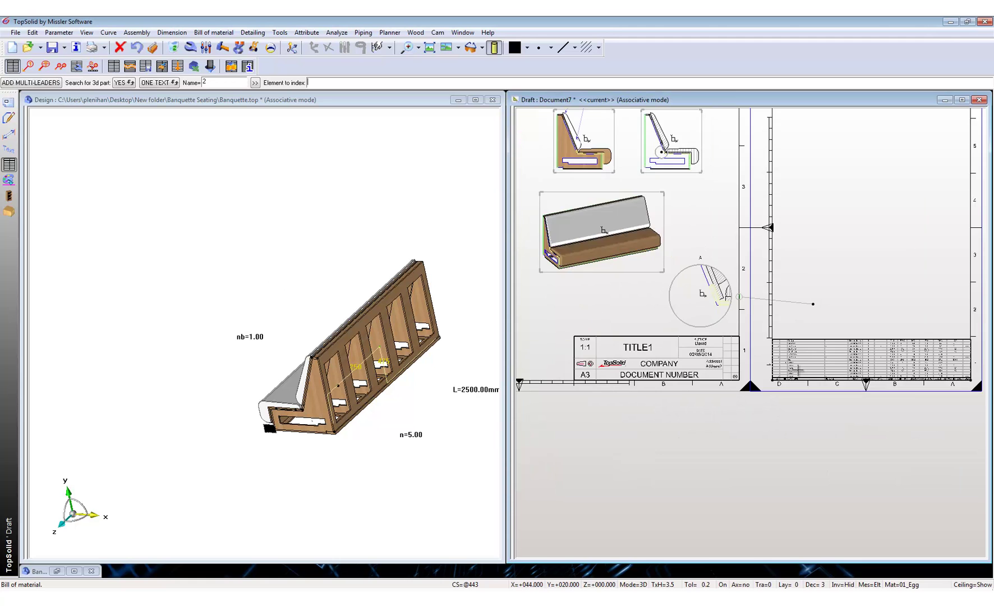
scroll(798, 369, "down", 2)
scroll(810, 325, "down", 2)
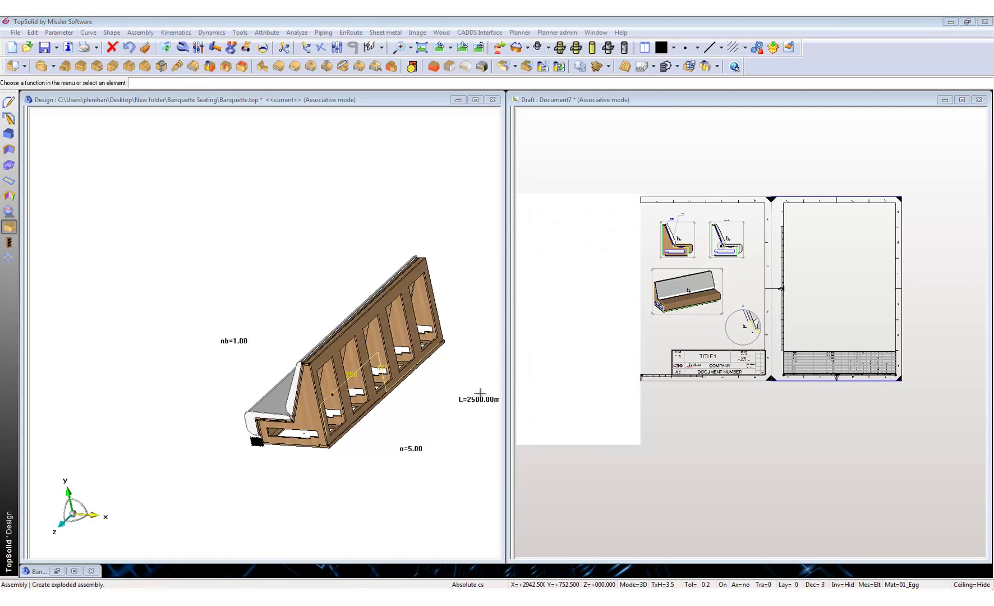
Step: Create an exploded assembly of the banquette in a new design document based on Demo Template, choosing an explode type that separates the parts
left_click(431, 431)
middle_click_drag(219, 450, 300, 457)
left_click(140, 33)
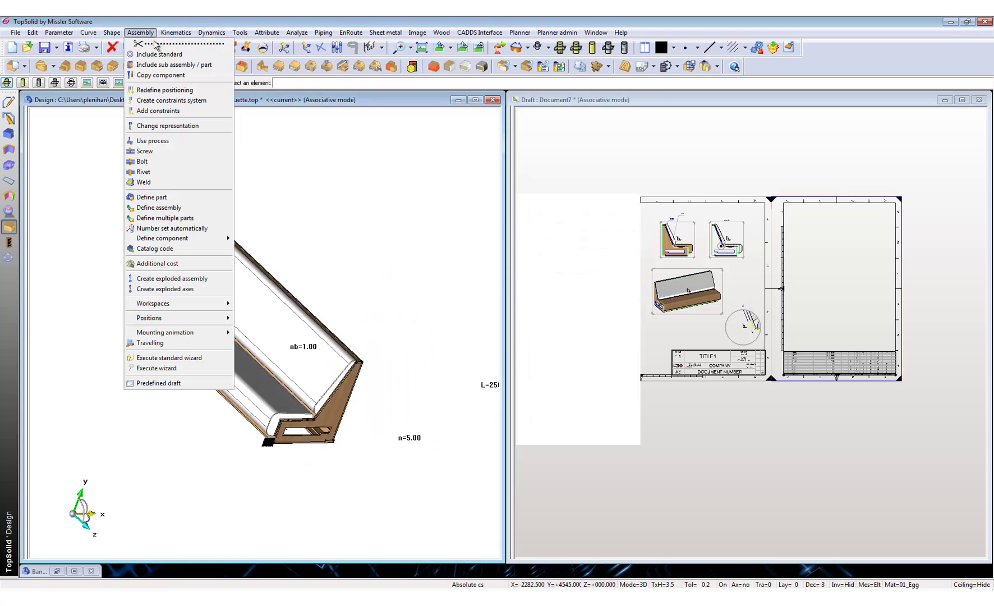
left_click(172, 278)
left_click(319, 231)
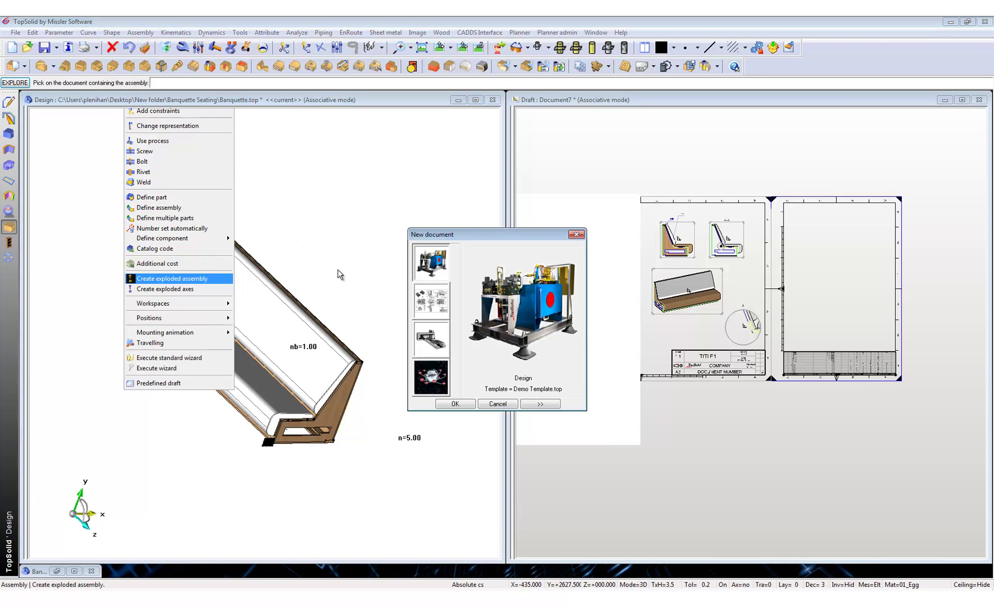
left_click(454, 404)
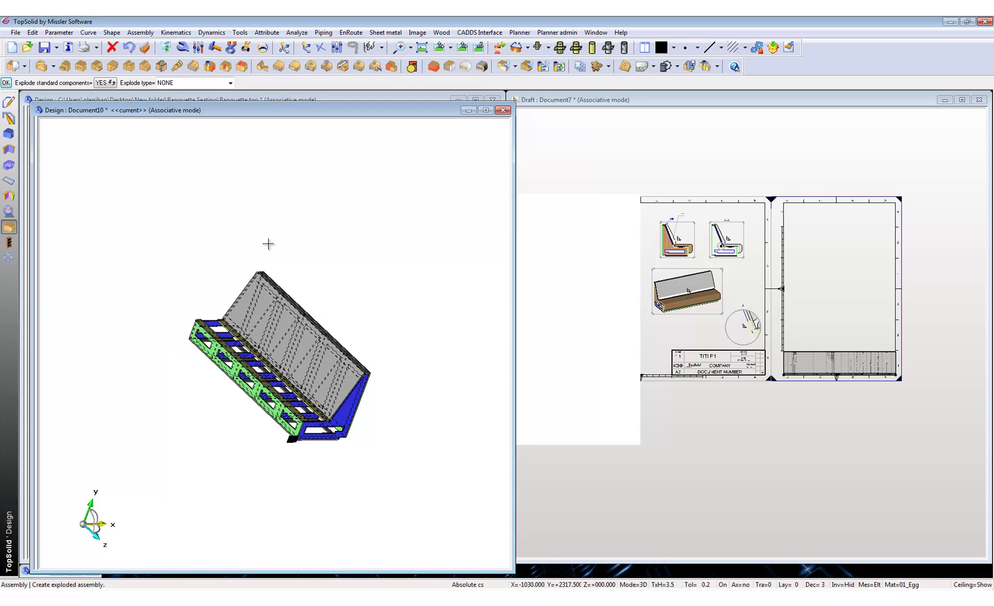
left_click(186, 83)
left_click(186, 98)
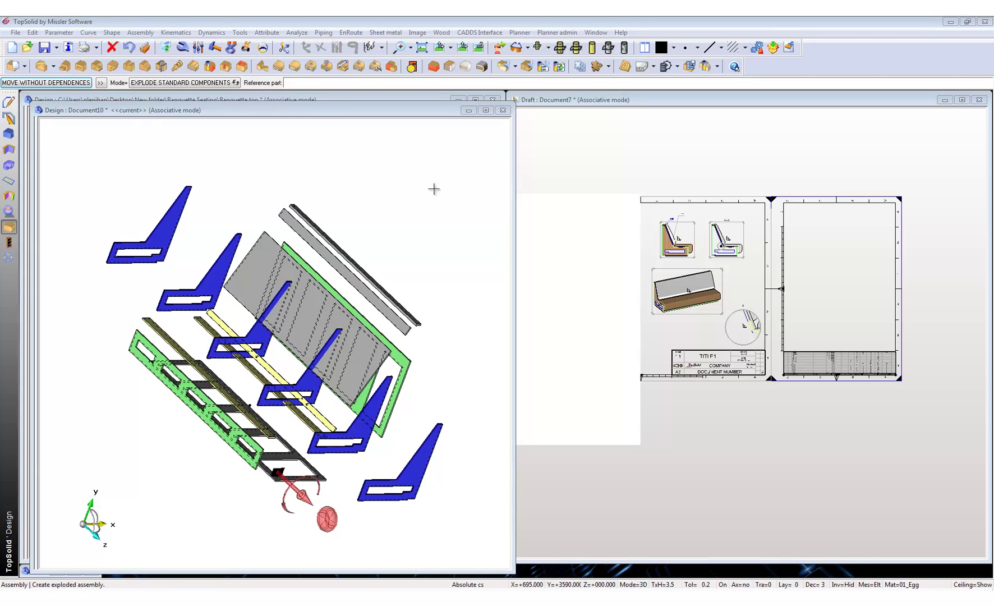
Step: End the exploded assembly command, return to the draft and start a main view on its second sheet
left_click(765, 449)
scroll(901, 214, "up", 1)
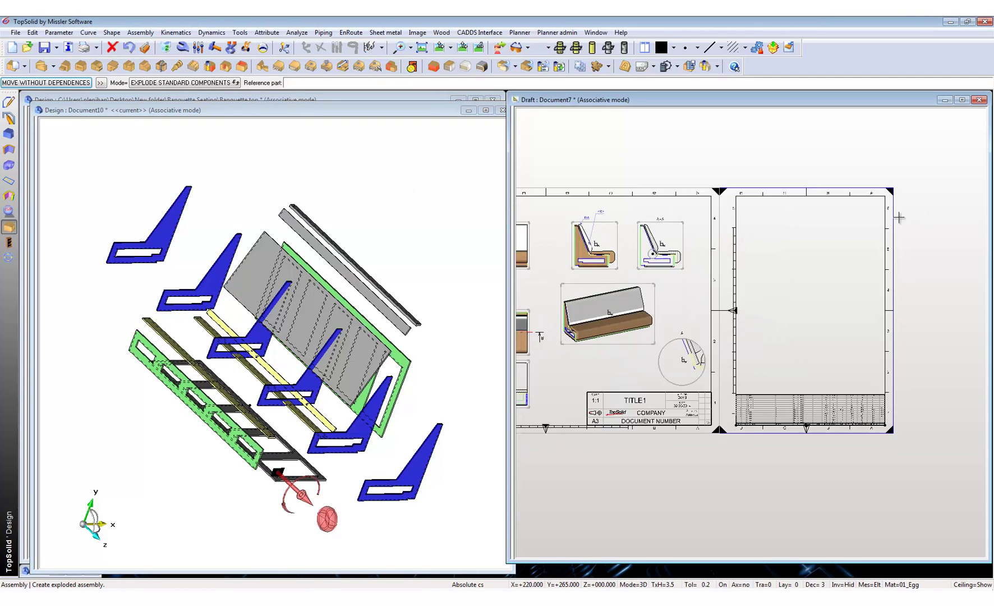
scroll(901, 214, "up", 1)
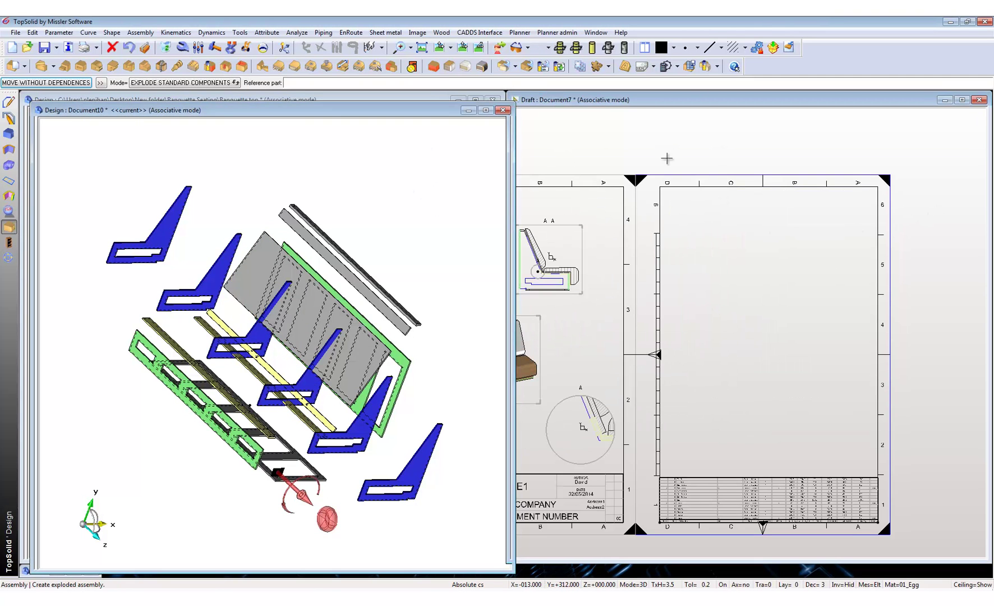
key("Escape")
left_click(764, 157)
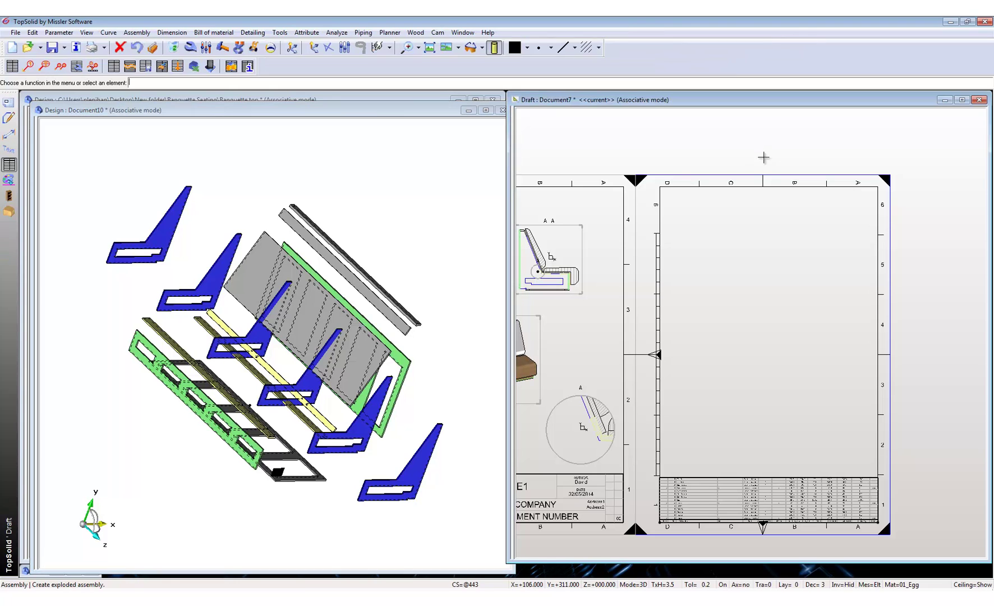
left_click(10, 103)
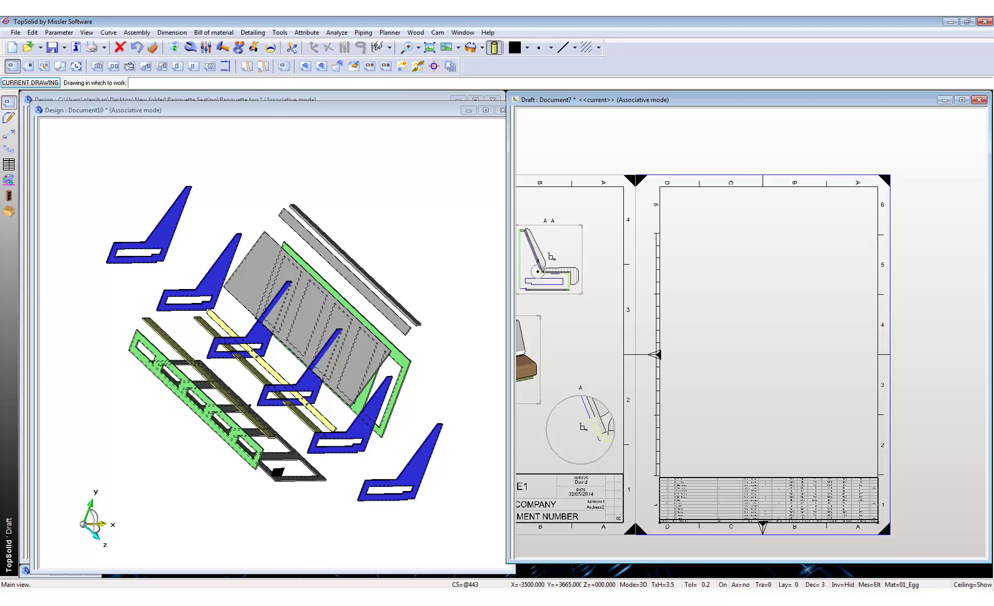
left_click(765, 184)
Step: Insert a main view of the Exploded View document above the bill of material, with scaling factor 0.05 relative to the drawing
left_click(123, 84)
left_click(159, 83)
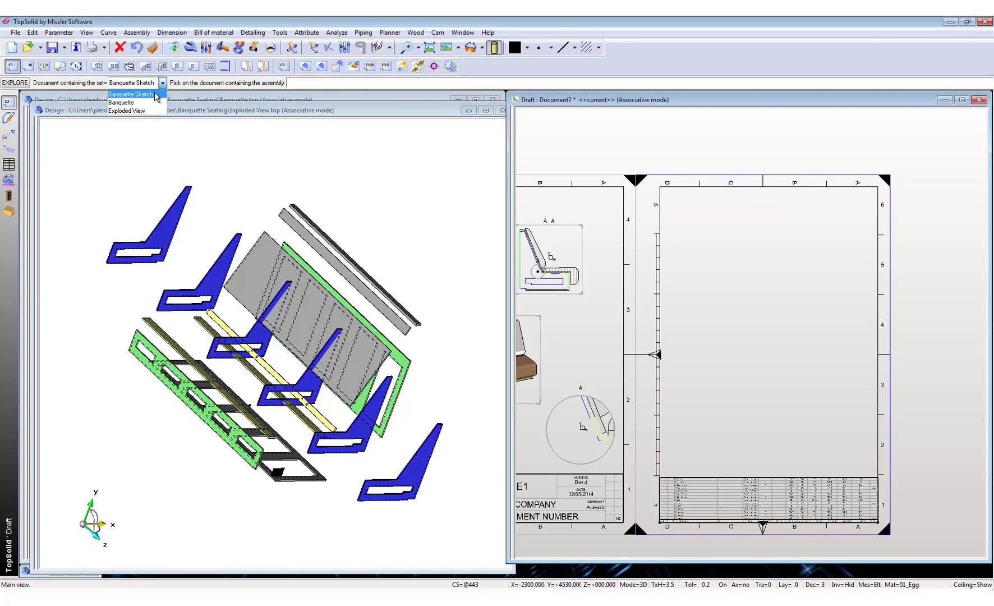
left_click(141, 110)
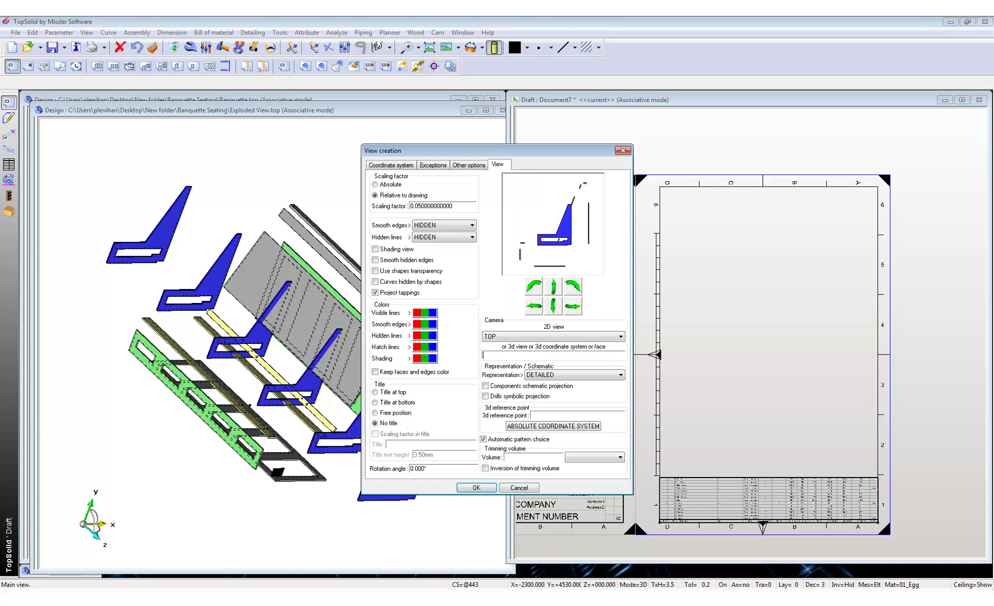
left_click(475, 488)
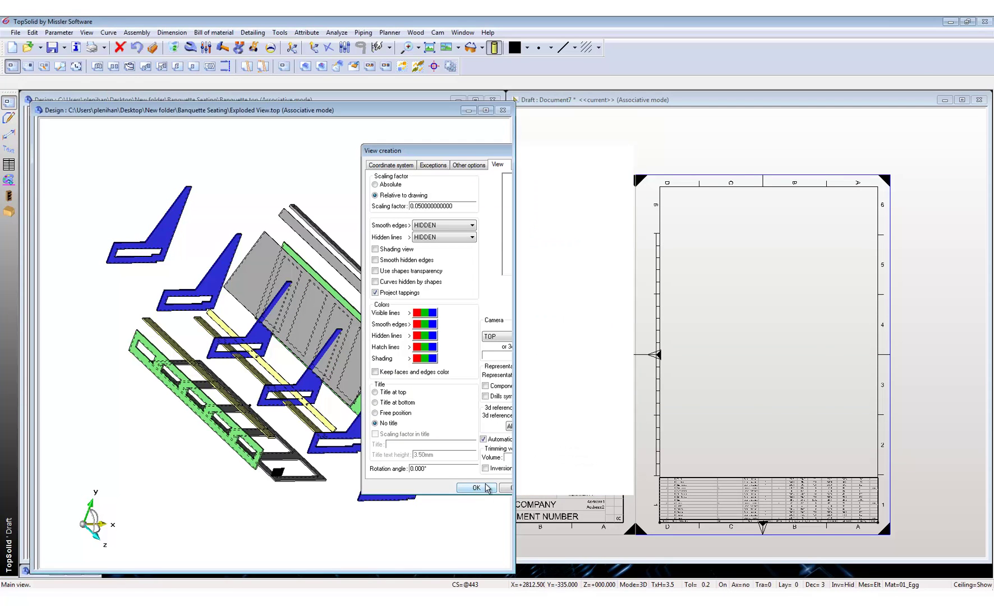
left_click(771, 315)
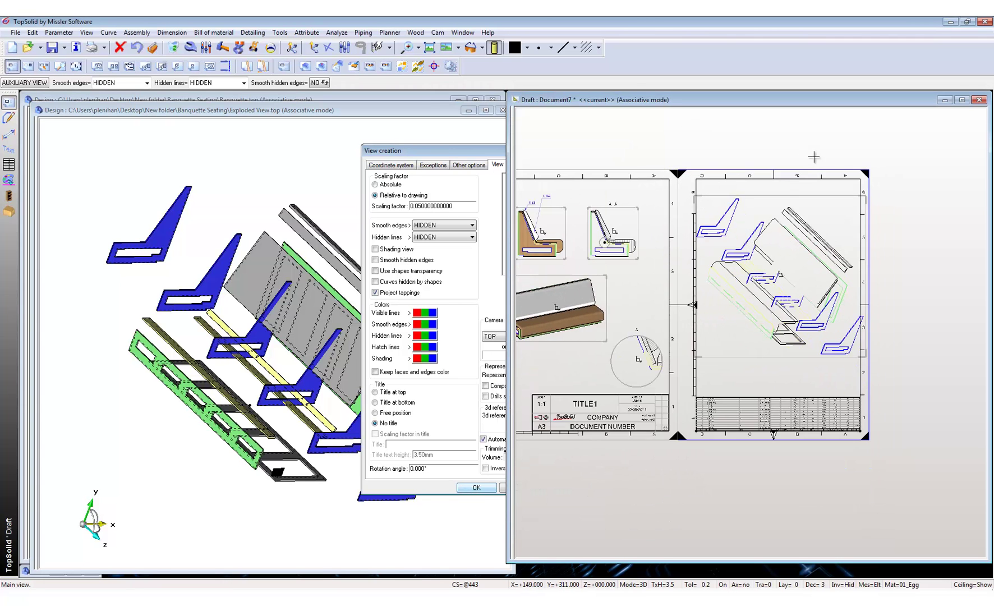
Step: Maximize the draft and modify the exploded view to a scaling factor of 0.04 relative to the drawing, with shading
left_click(962, 100)
scroll(541, 383, "down", 4)
left_click(191, 48)
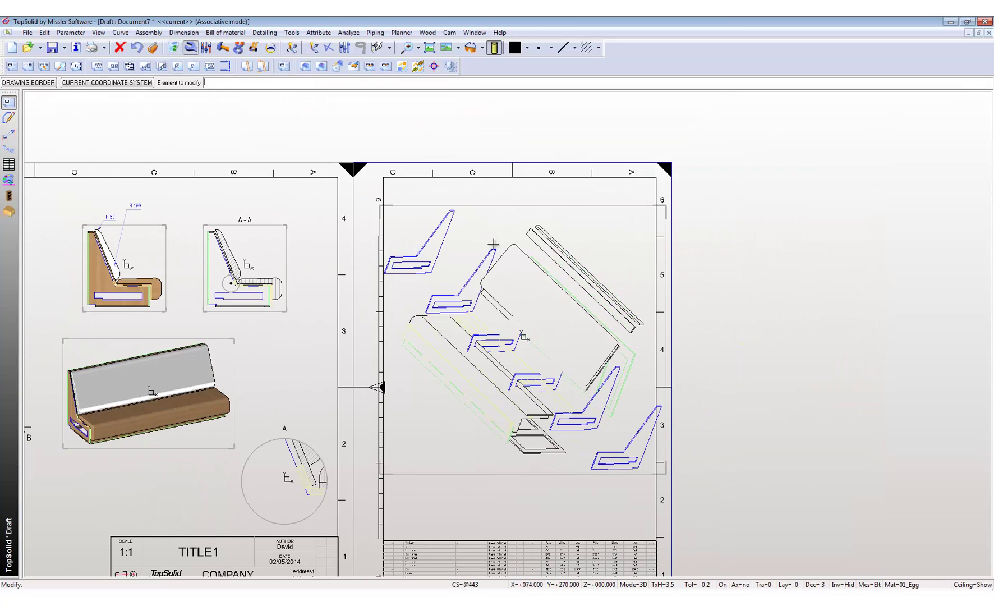
left_click(509, 311)
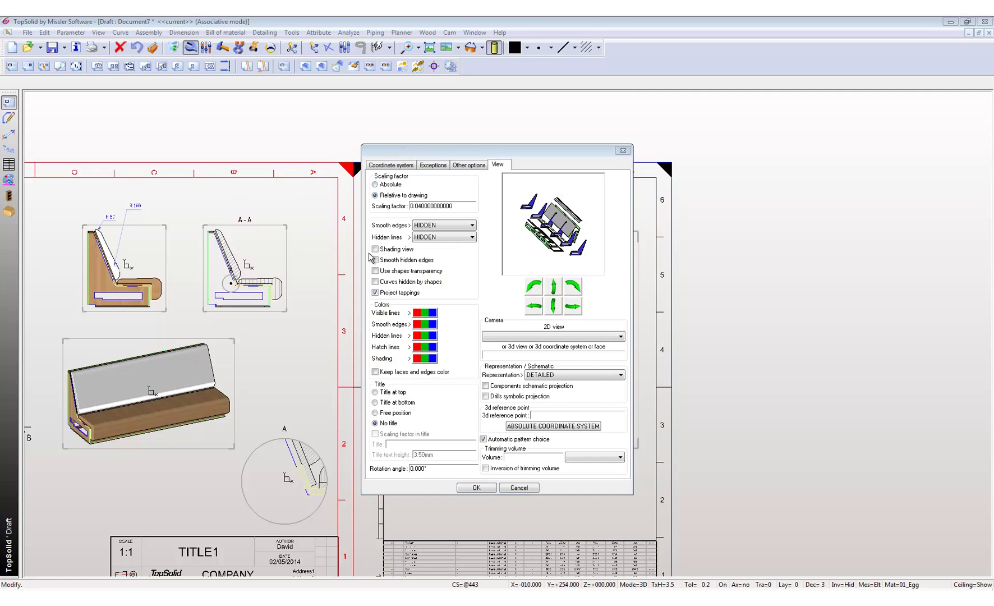
left_click(476, 487)
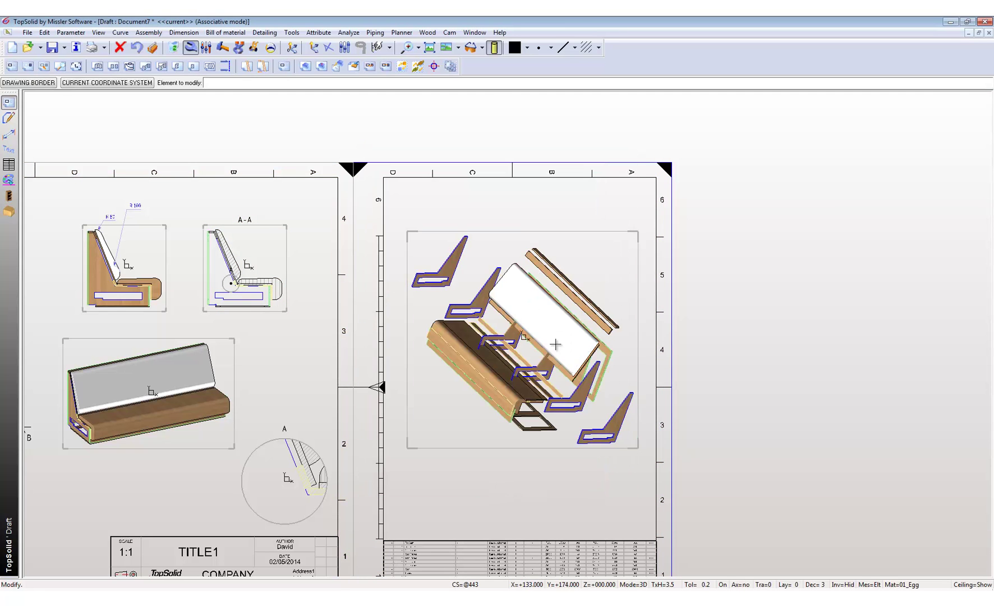
Step: Add automatic bill of material indexes in balloon style to the exploded view on the second sheet
left_click(9, 165)
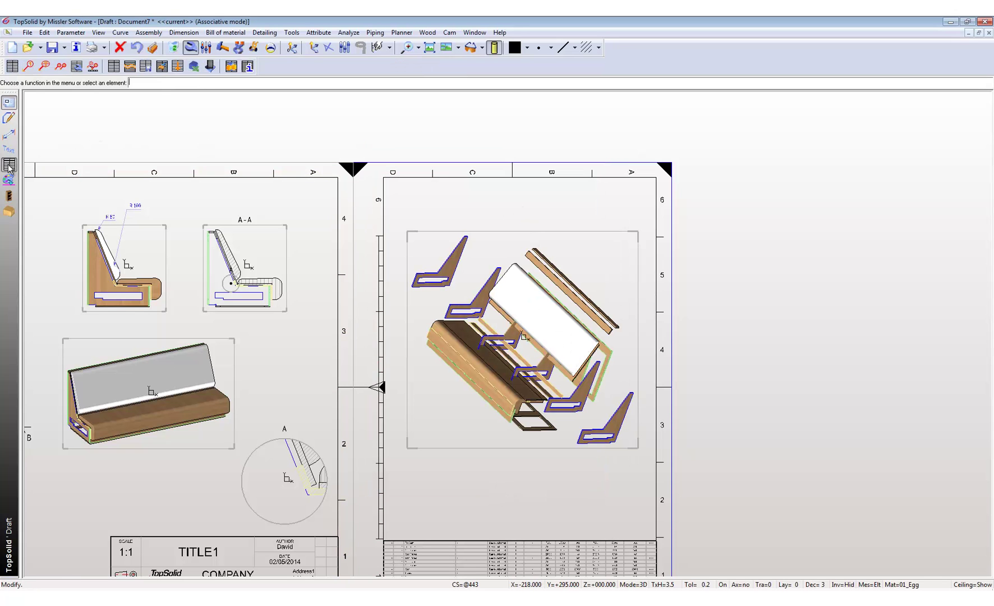
left_click(61, 67)
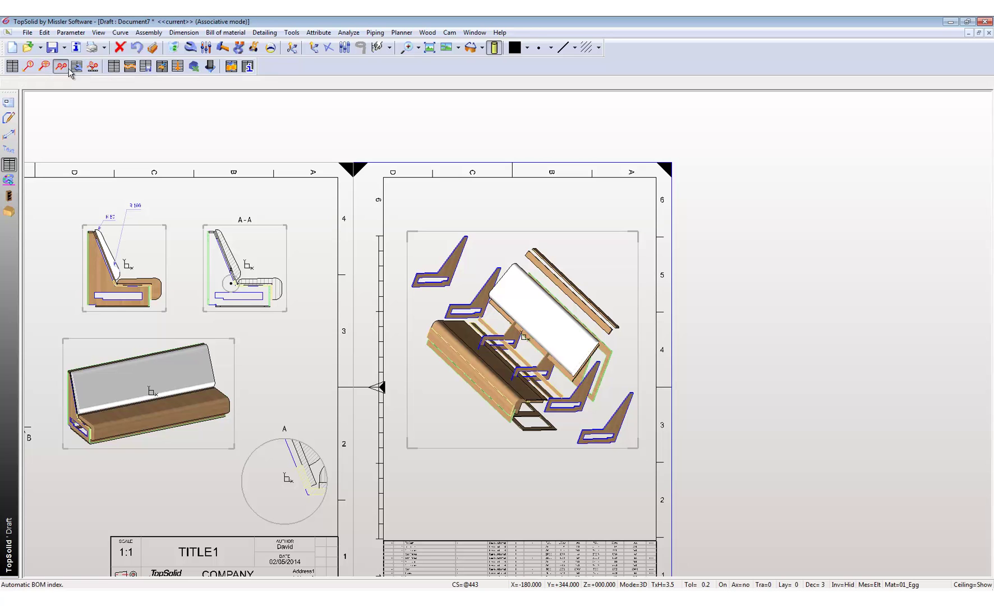
left_click(556, 311)
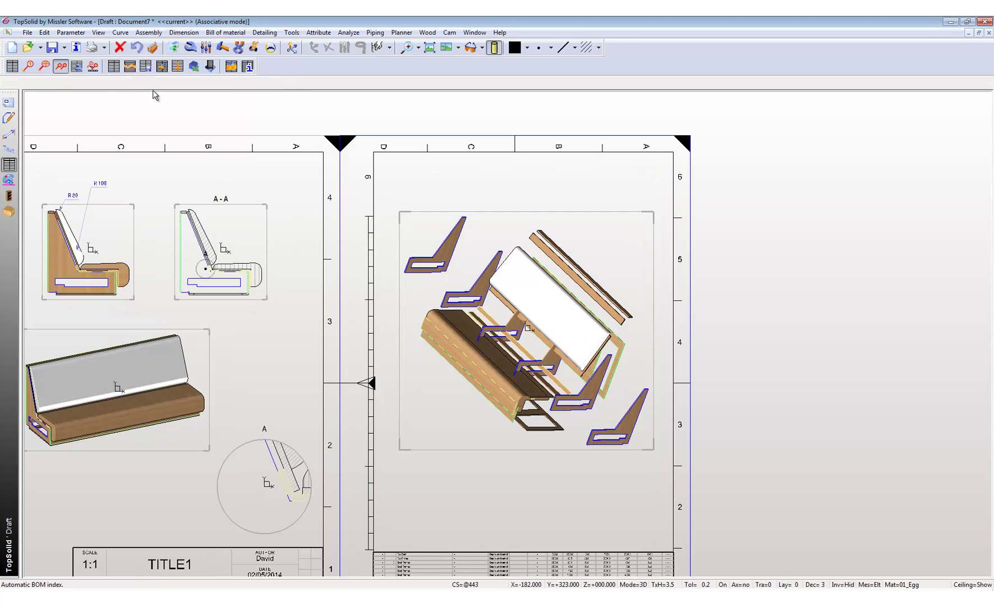
left_click(540, 330)
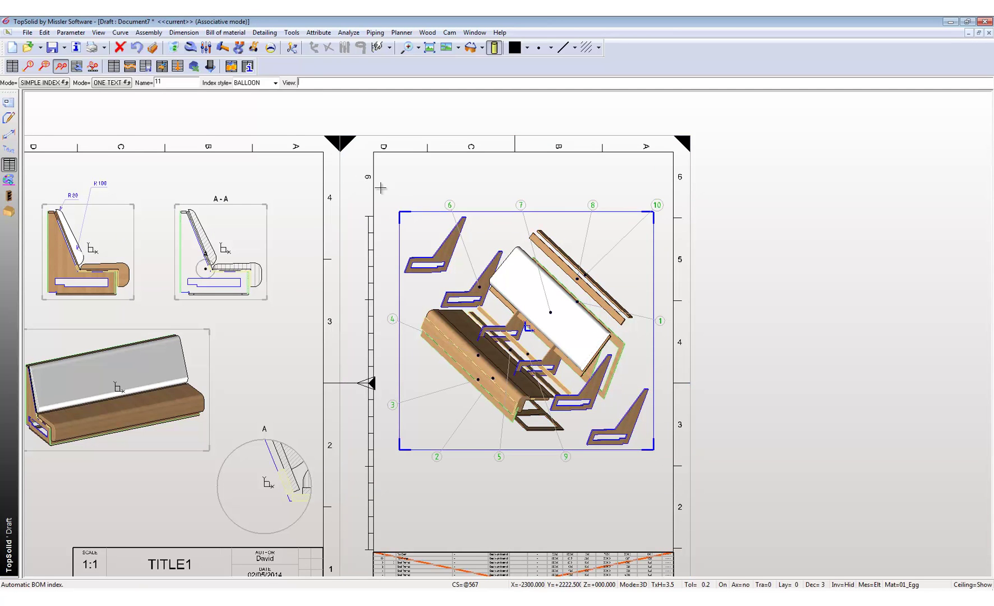
Step: Start regenerating the draft and check both sheets with the indexed exploded view
key("ctrl+r")
scroll(710, 379, "down", 3)
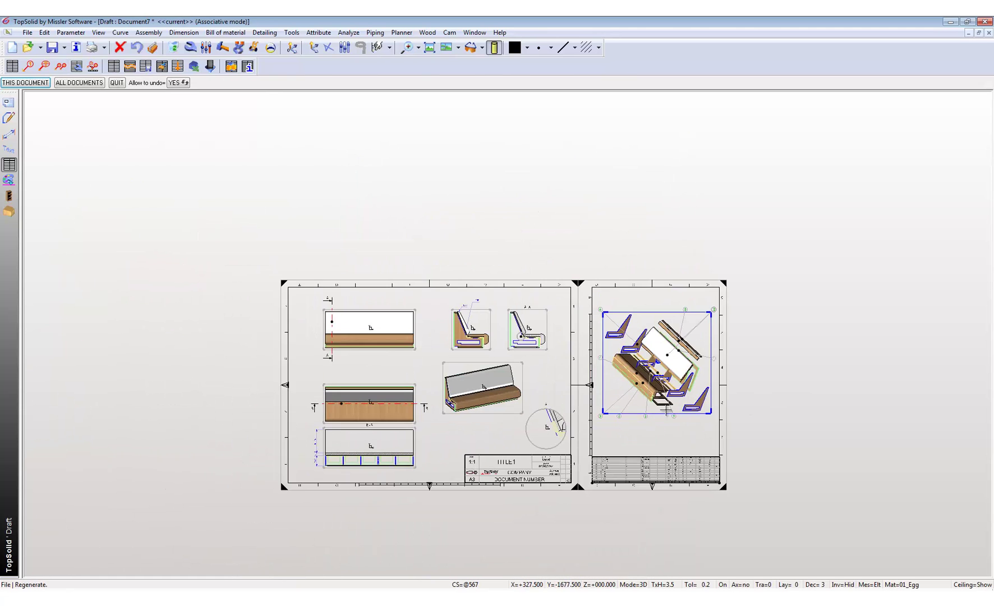
scroll(640, 418, "up", 3)
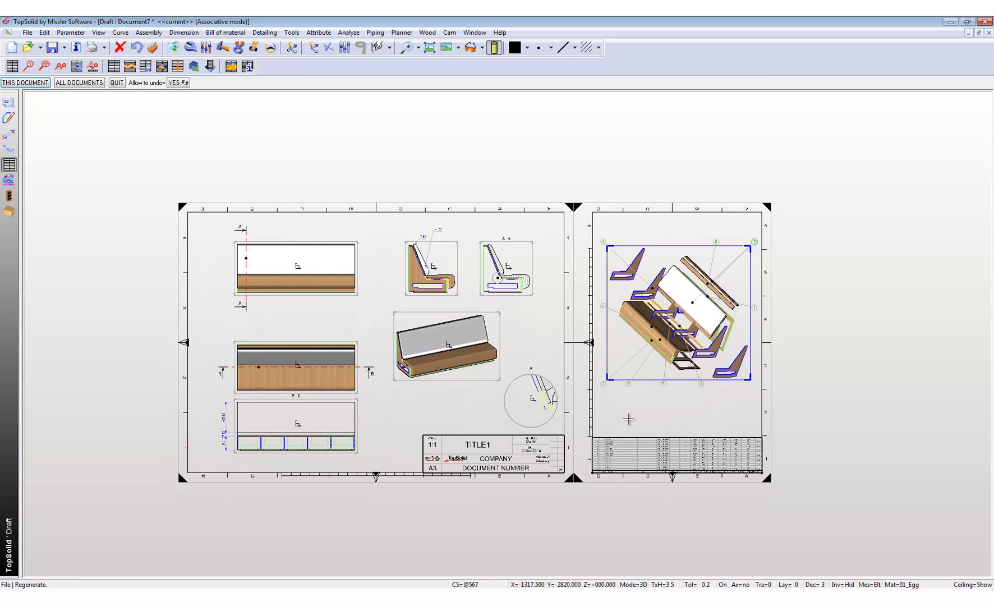